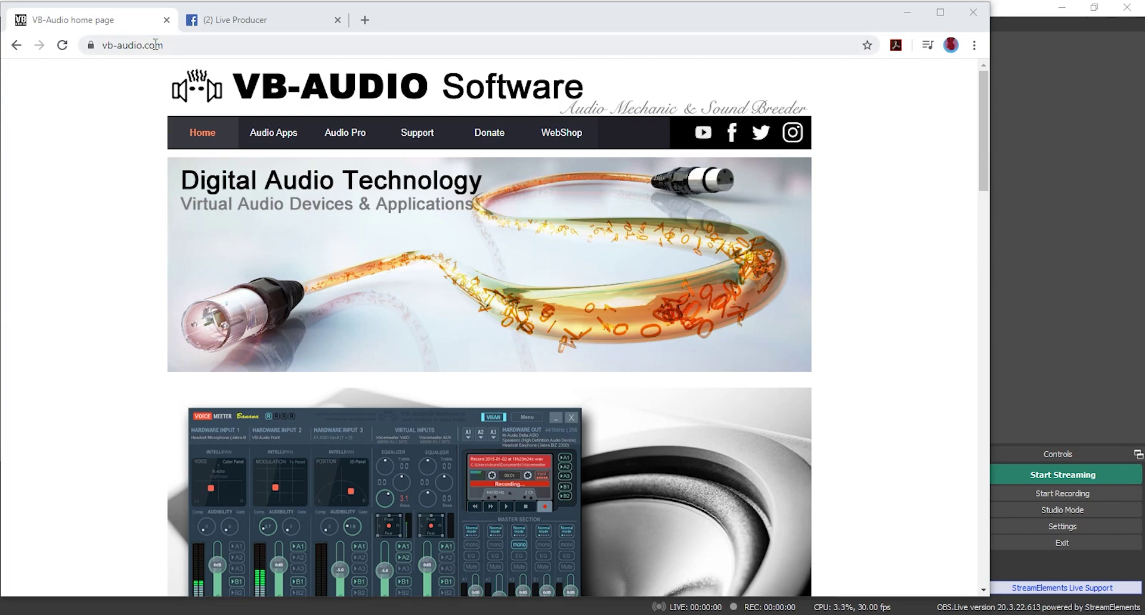
Step: Open the VB-Cable product page and scroll down to the Additional Virtual Cables section
{"action": "left_click", "coordinate": [292, 245]}
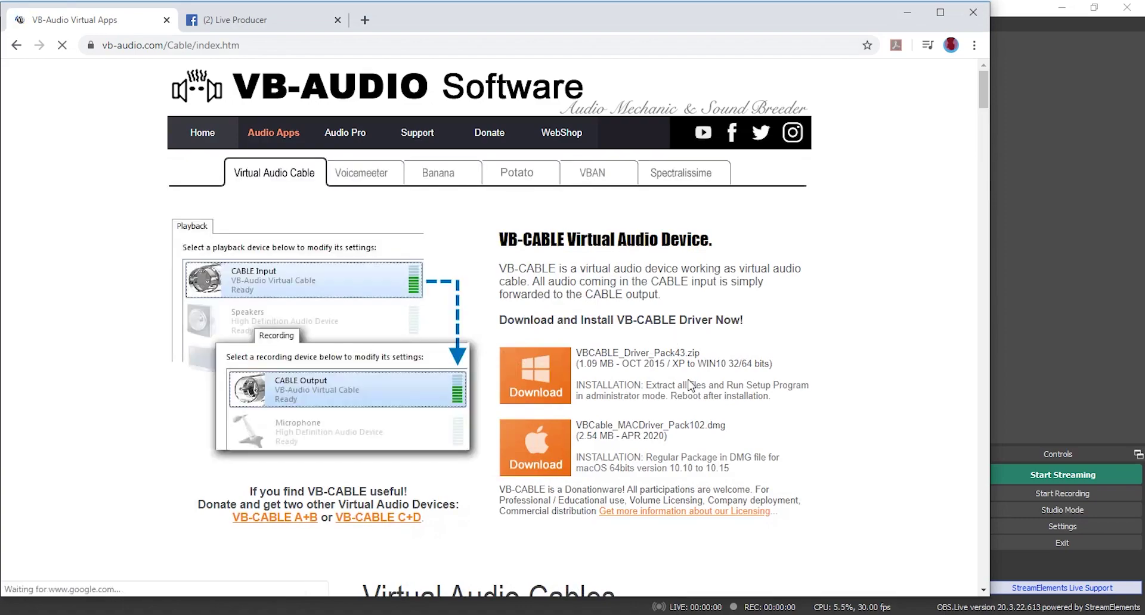
{"action": "scroll", "coordinate": [685, 429], "scroll_direction": "down", "scroll_amount": 4}
{"action": "scroll", "coordinate": [692, 430], "scroll_direction": "down", "scroll_amount": 6}
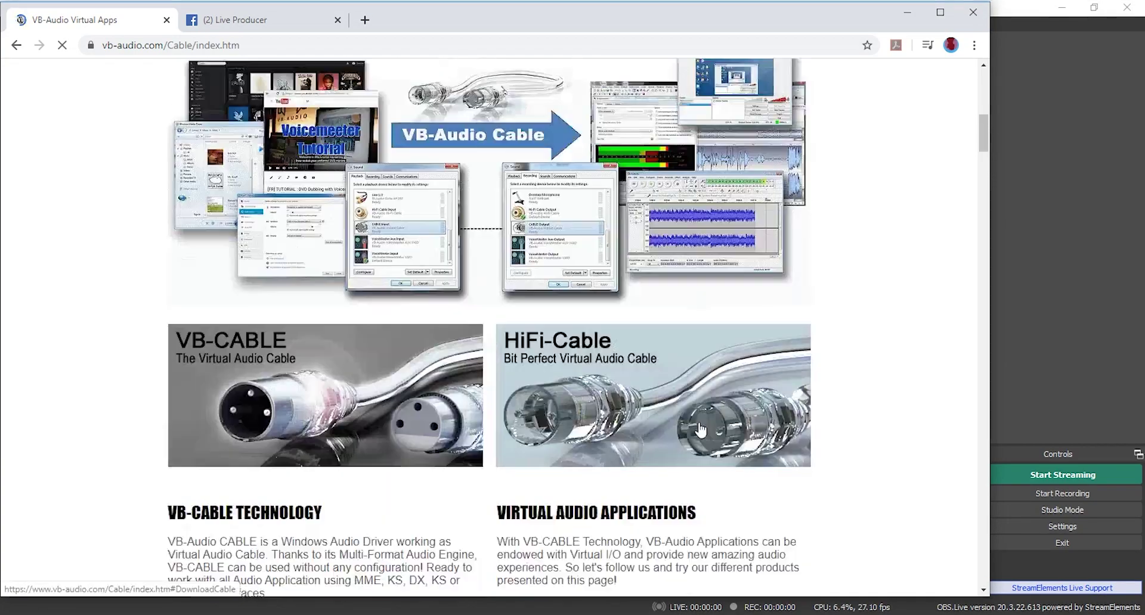
{"action": "scroll", "coordinate": [697, 430], "scroll_direction": "down", "scroll_amount": 7}
{"action": "scroll", "coordinate": [710, 424], "scroll_direction": "down", "scroll_amount": 2}
{"action": "scroll", "coordinate": [714, 421], "scroll_direction": "down", "scroll_amount": 1}
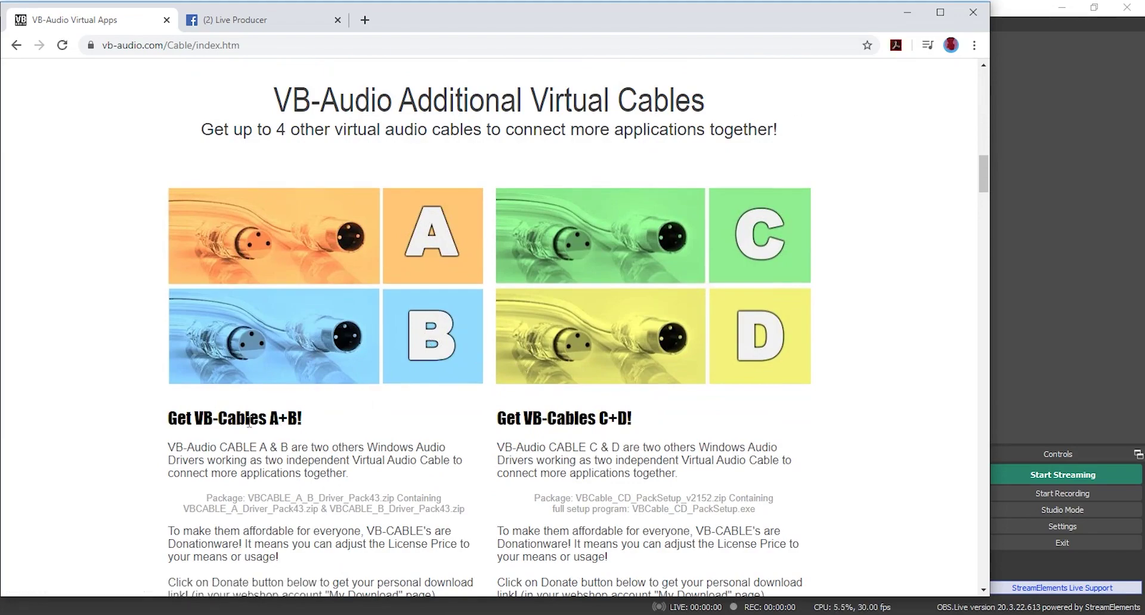
{"action": "scroll", "coordinate": [254, 419], "scroll_direction": "down", "scroll_amount": 6}
Step: On the VB-Cable A+B shop page, choose the 05 EUR / USD licence, paying in euros (4,17 €)
{"action": "left_click", "coordinate": [379, 390]}
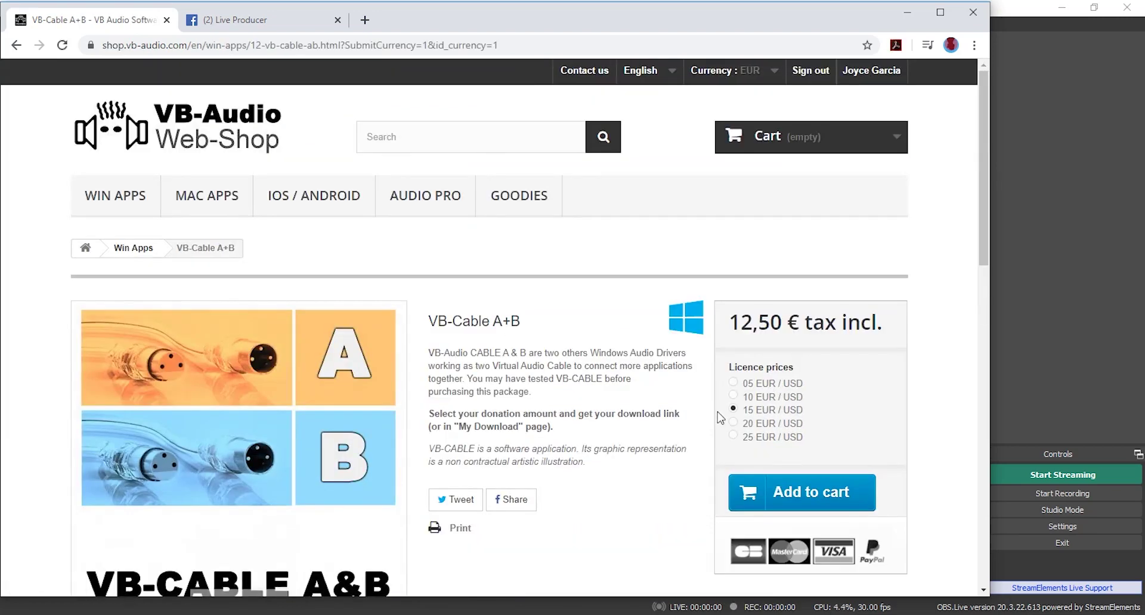
{"action": "left_click", "coordinate": [733, 383]}
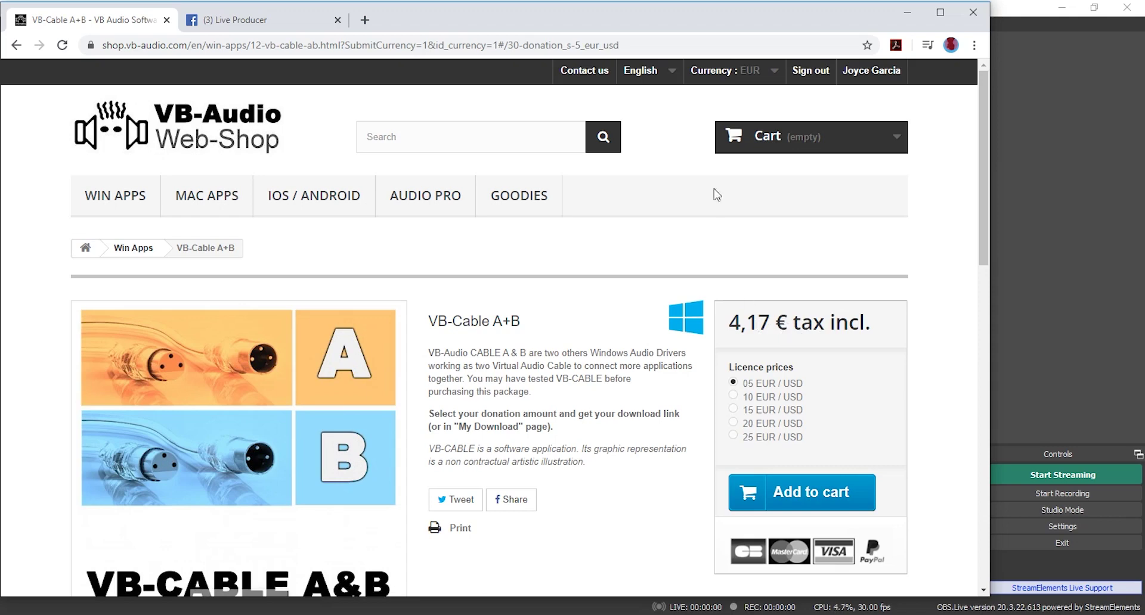
{"action": "left_click", "coordinate": [777, 82]}
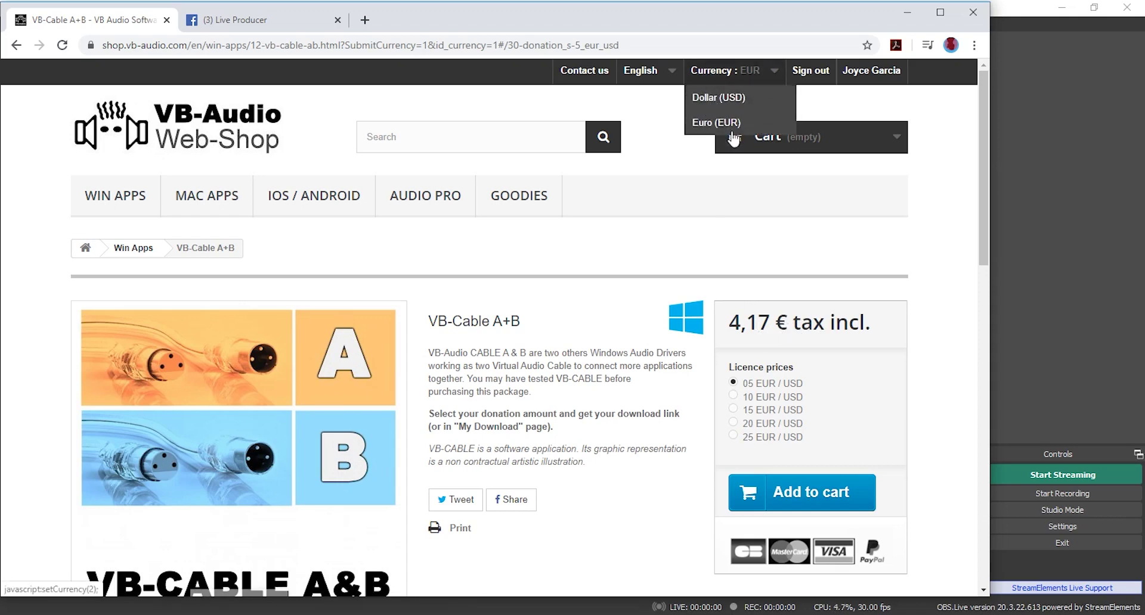
{"action": "left_click", "coordinate": [718, 97]}
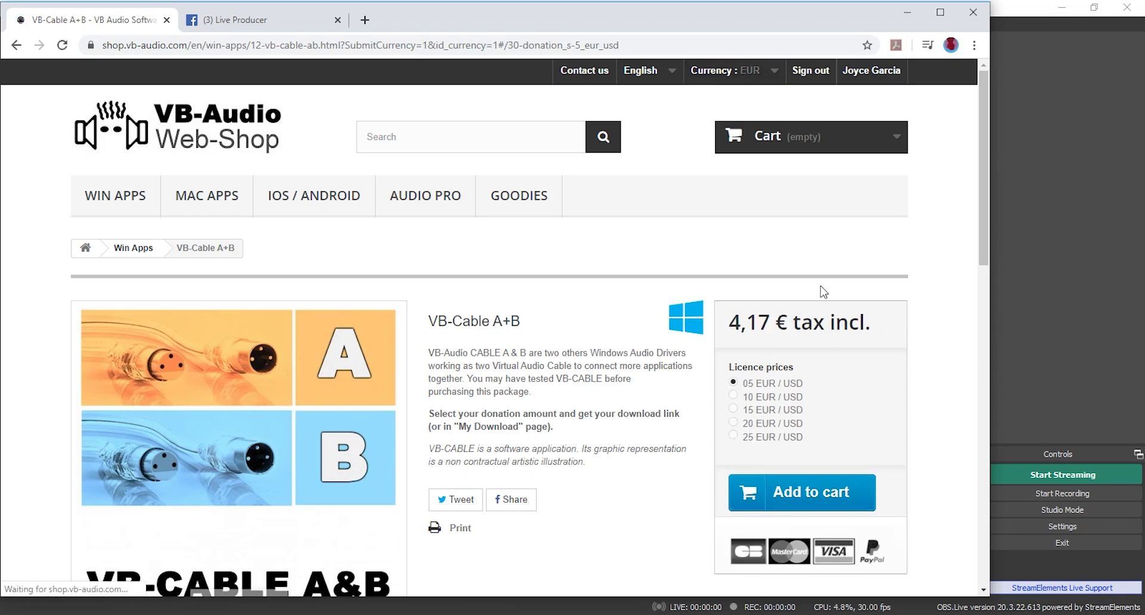
{"action": "scroll", "coordinate": [567, 439], "scroll_direction": "down", "scroll_amount": 3}
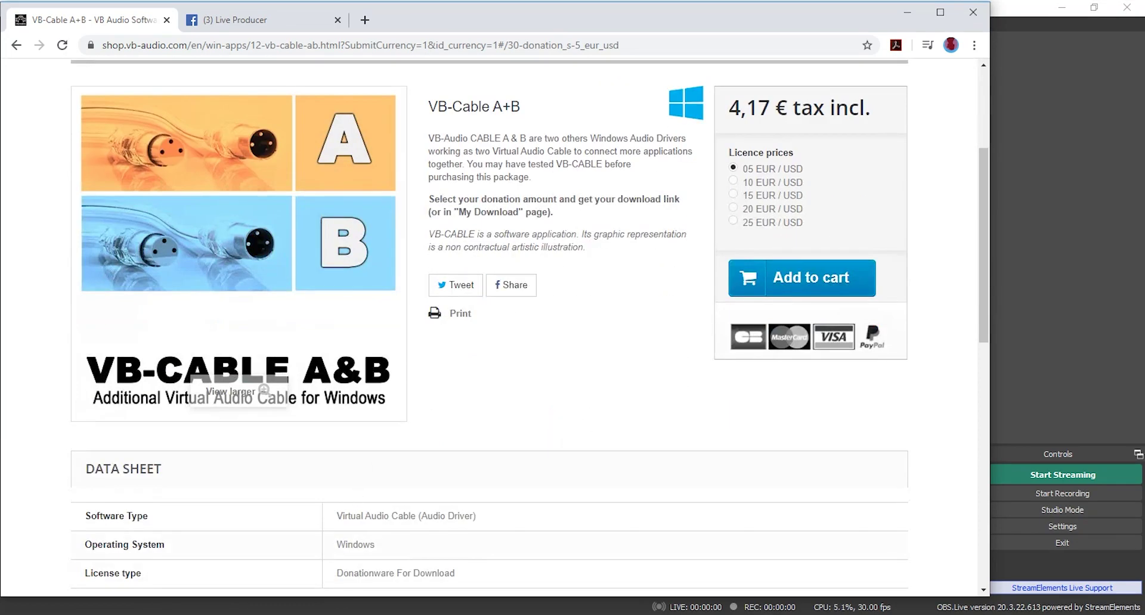
Step: Run VBCABLE_Setup_x64 as administrator from Downloads > VBCABLE_A_B_Driver_Pack43 > VBCABLE_A_Driver_Pack43
{"action": "key", "text": "super+e"}
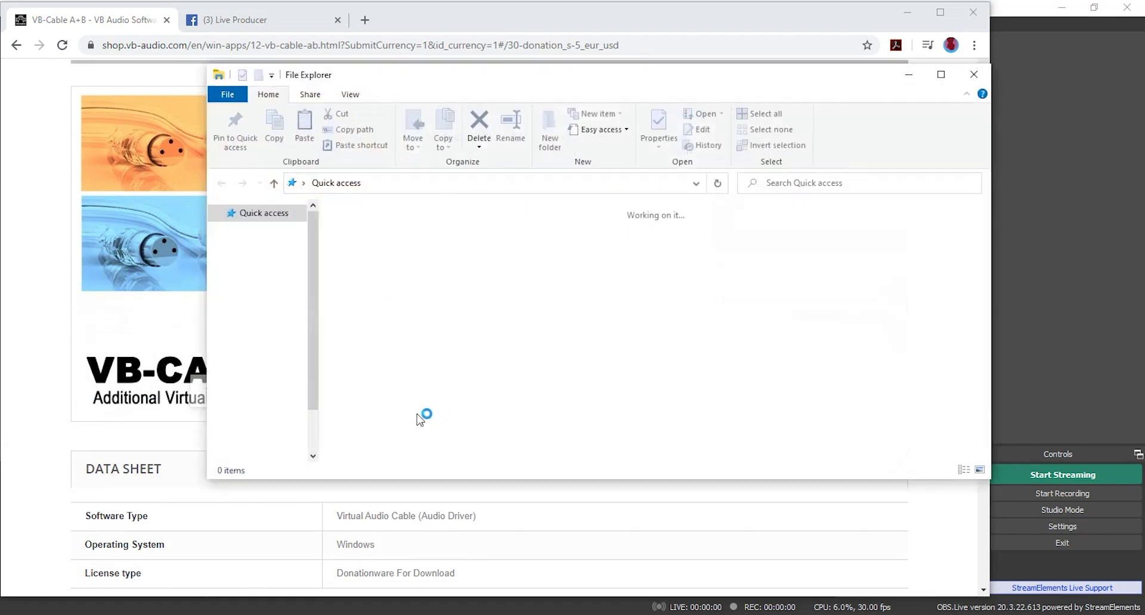
{"action": "left_click", "coordinate": [266, 254]}
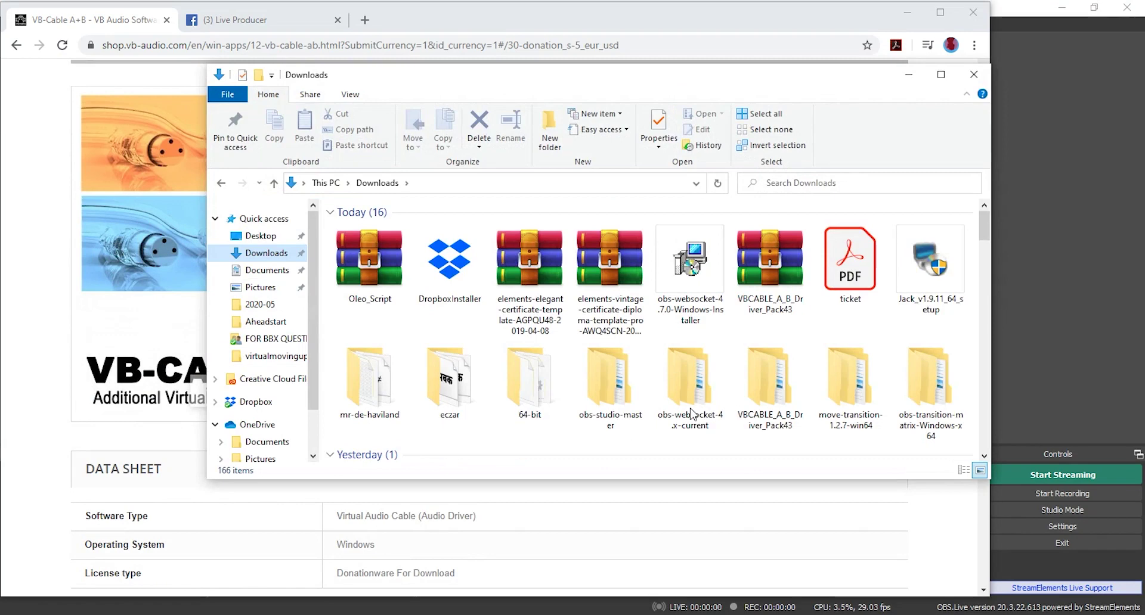
{"action": "double_click", "coordinate": [765, 418]}
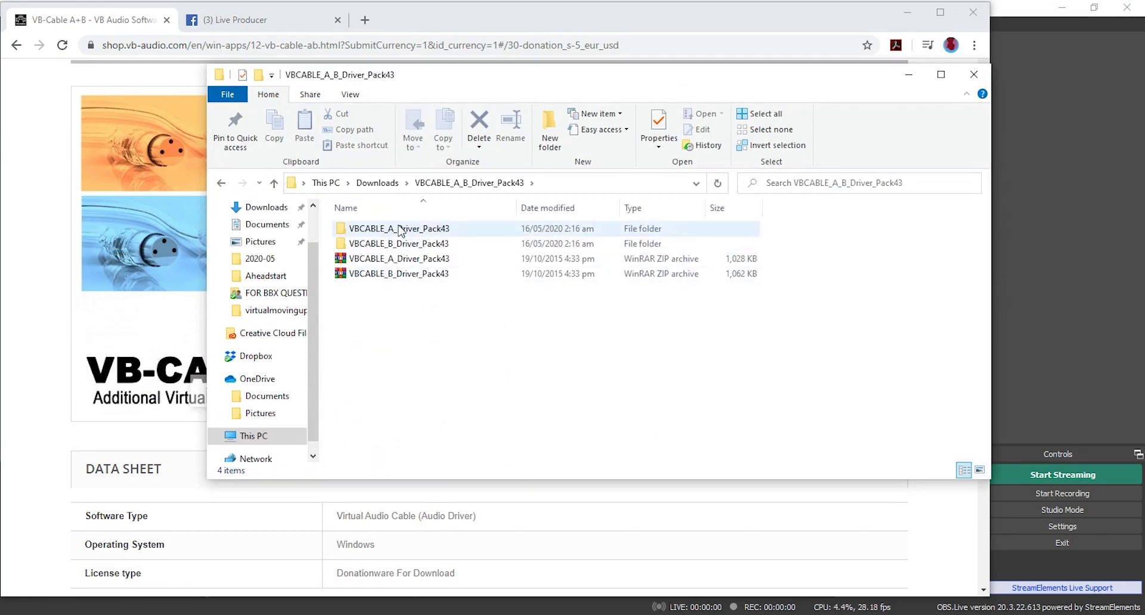
{"action": "double_click", "coordinate": [396, 229]}
{"action": "scroll", "coordinate": [447, 412], "scroll_direction": "down", "scroll_amount": 2}
{"action": "scroll", "coordinate": [418, 369], "scroll_direction": "down", "scroll_amount": 2}
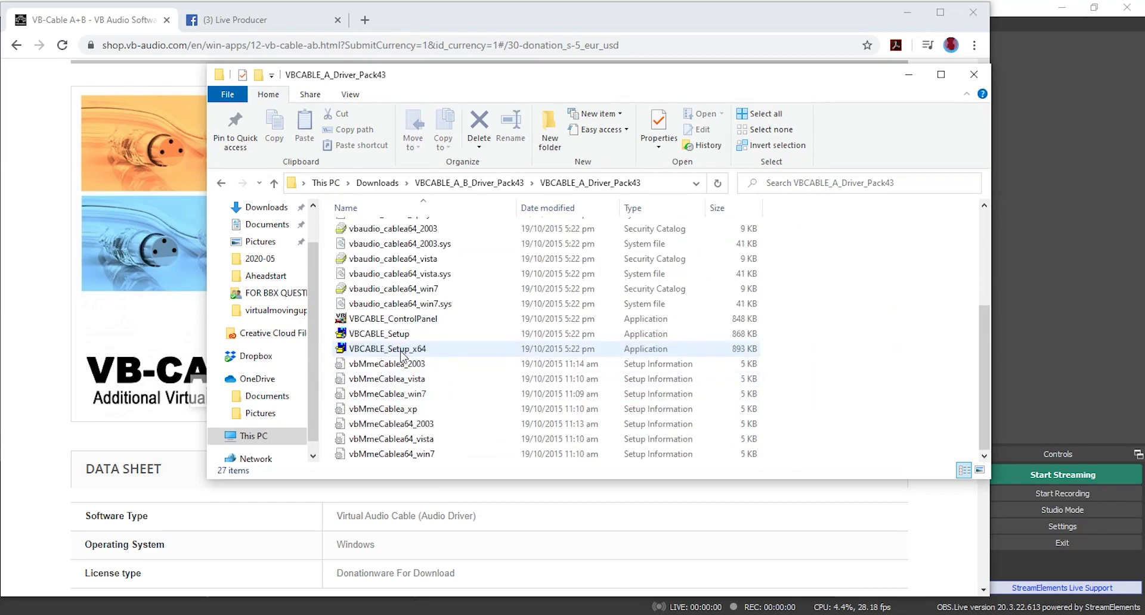
{"action": "left_click", "coordinate": [405, 348]}
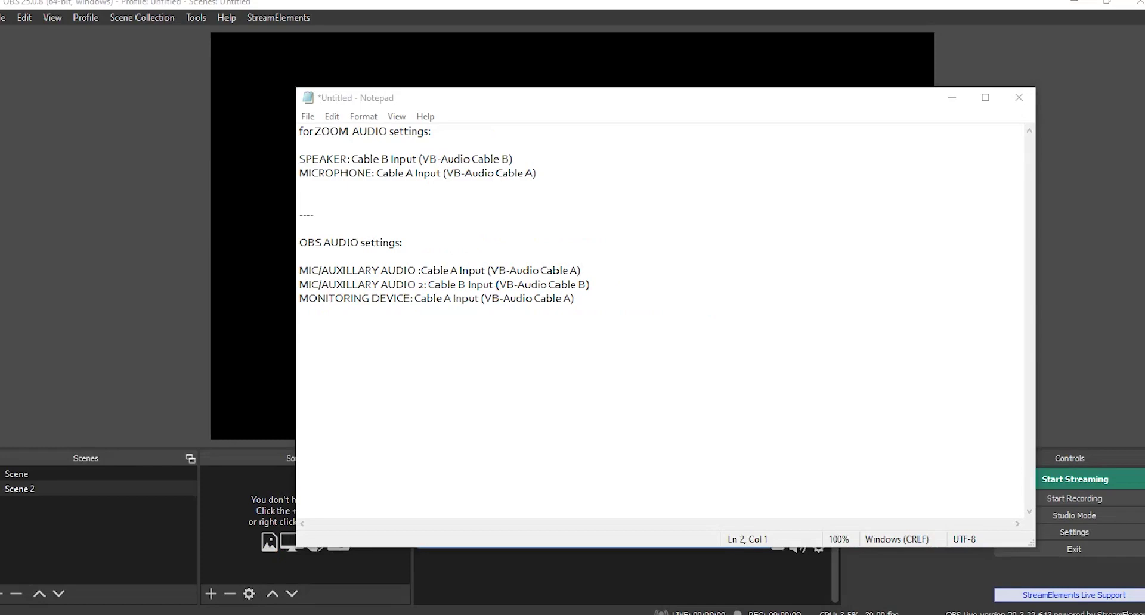
Step: Open OBS Settings from the Controls panel after reviewing the Notepad audio notes
{"action": "left_click", "coordinate": [1058, 528]}
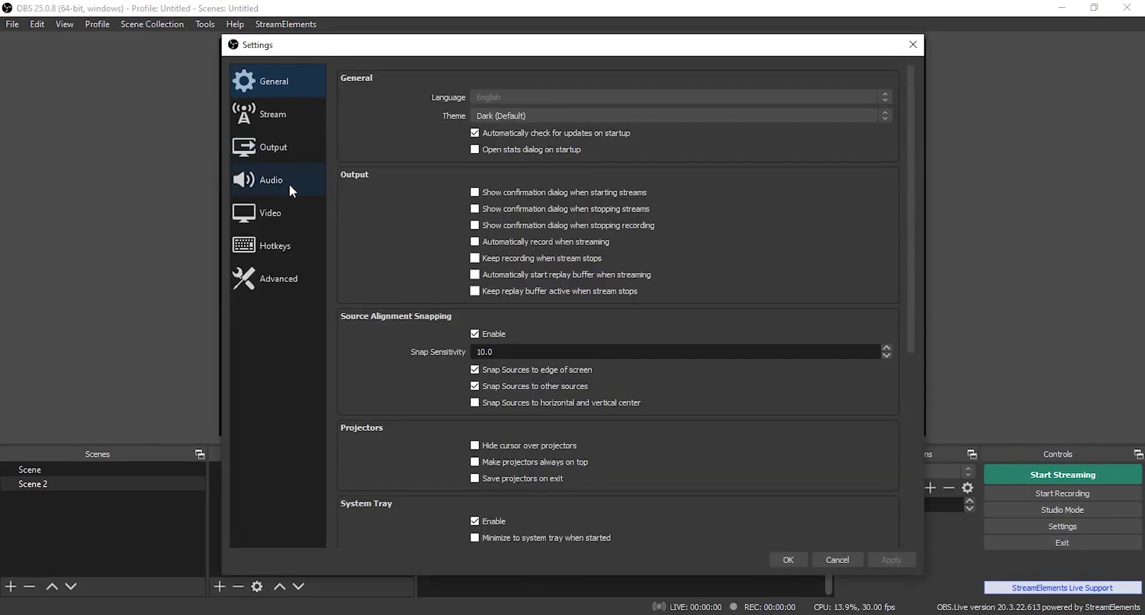
Step: In OBS Audio settings, set Mic/Aux to CABLE-A Output, Mic/Aux 2 to CABLE-B Output, monitoring to CABLE-A Input
{"action": "left_click", "coordinate": [291, 189]}
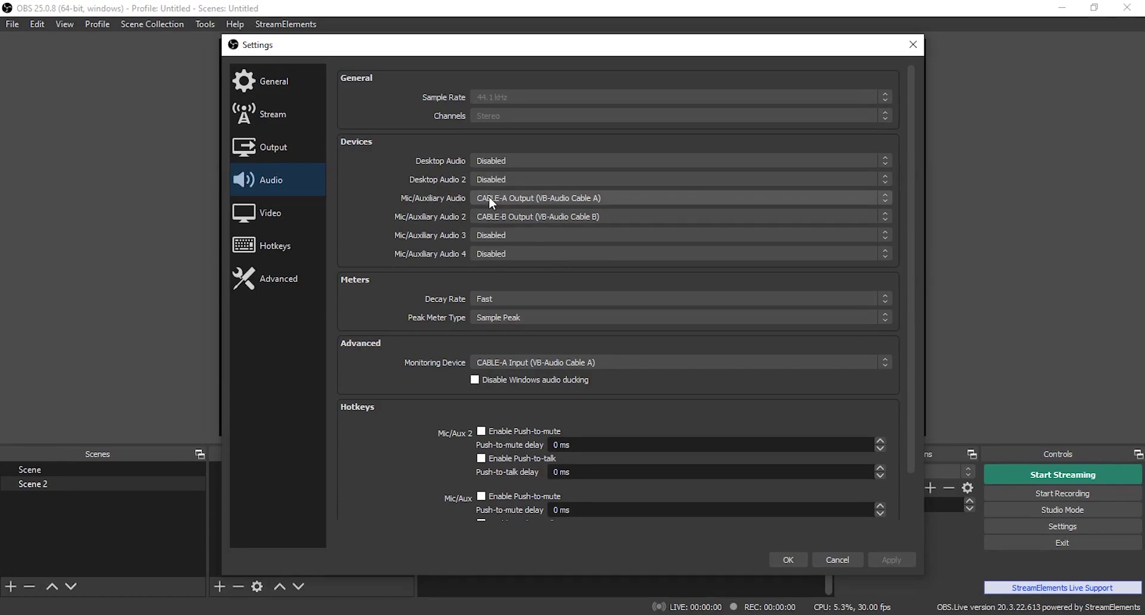
{"action": "left_click", "coordinate": [488, 197]}
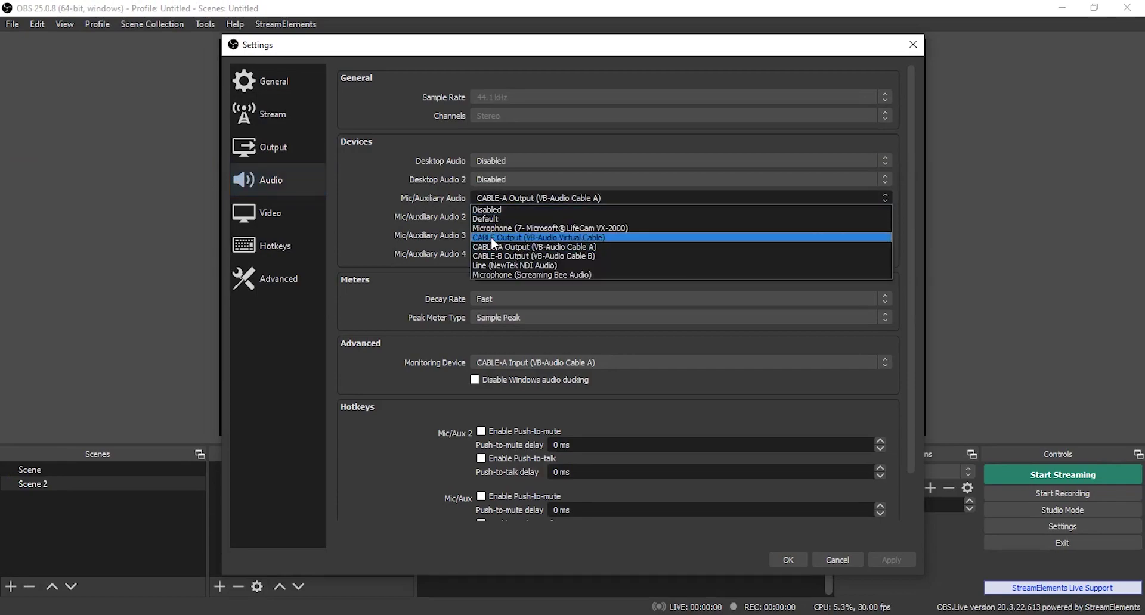
{"action": "left_click", "coordinate": [491, 245]}
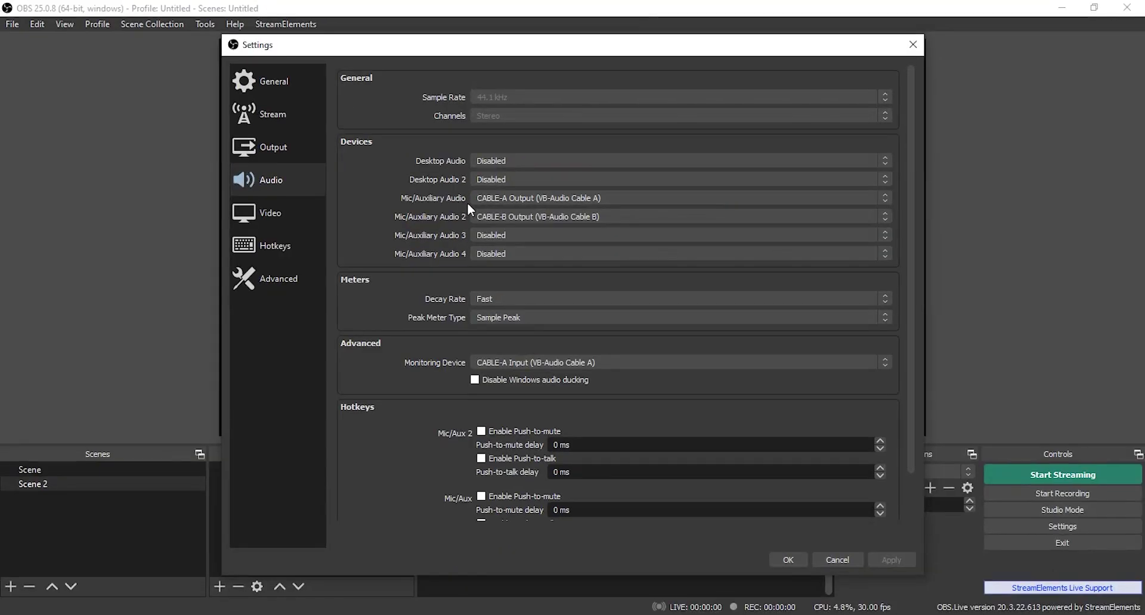
{"action": "left_click", "coordinate": [477, 216]}
{"action": "left_click", "coordinate": [502, 276]}
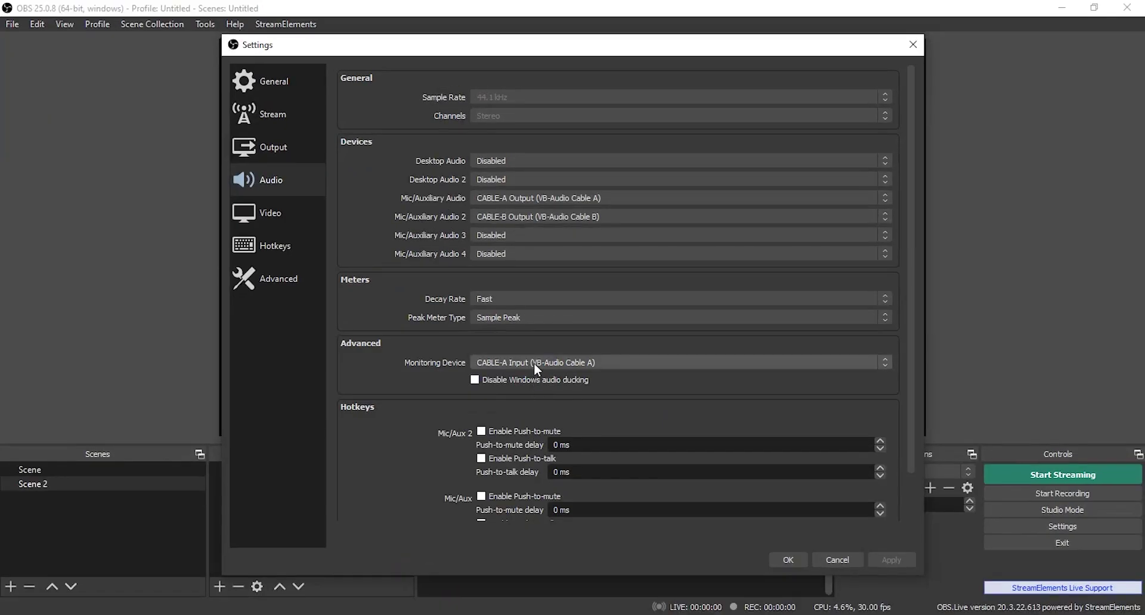
{"action": "left_click", "coordinate": [534, 363]}
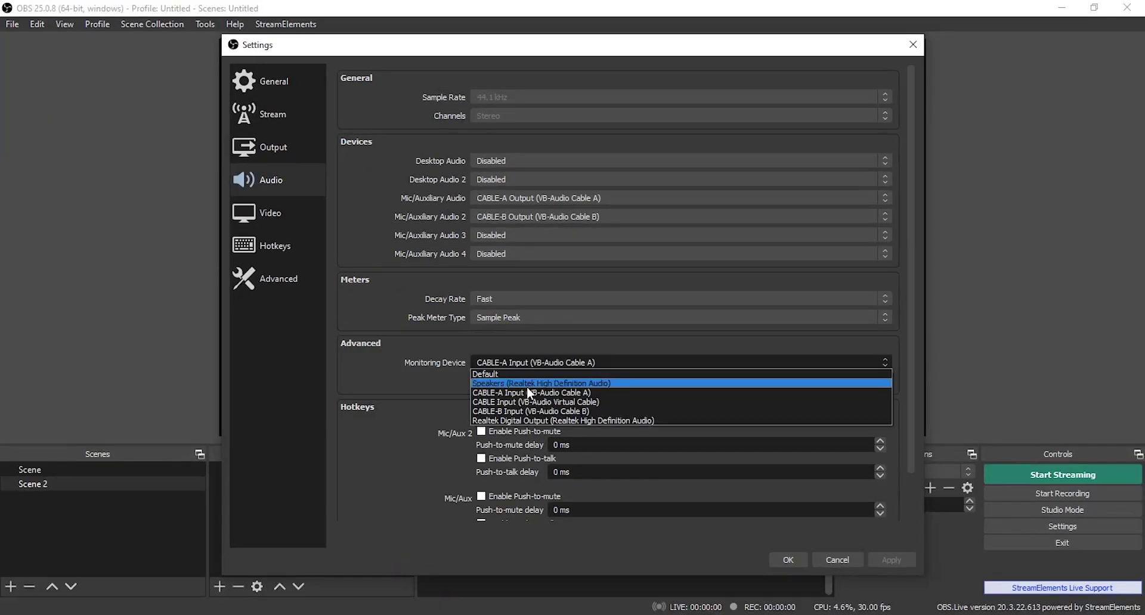
{"action": "left_click", "coordinate": [527, 393]}
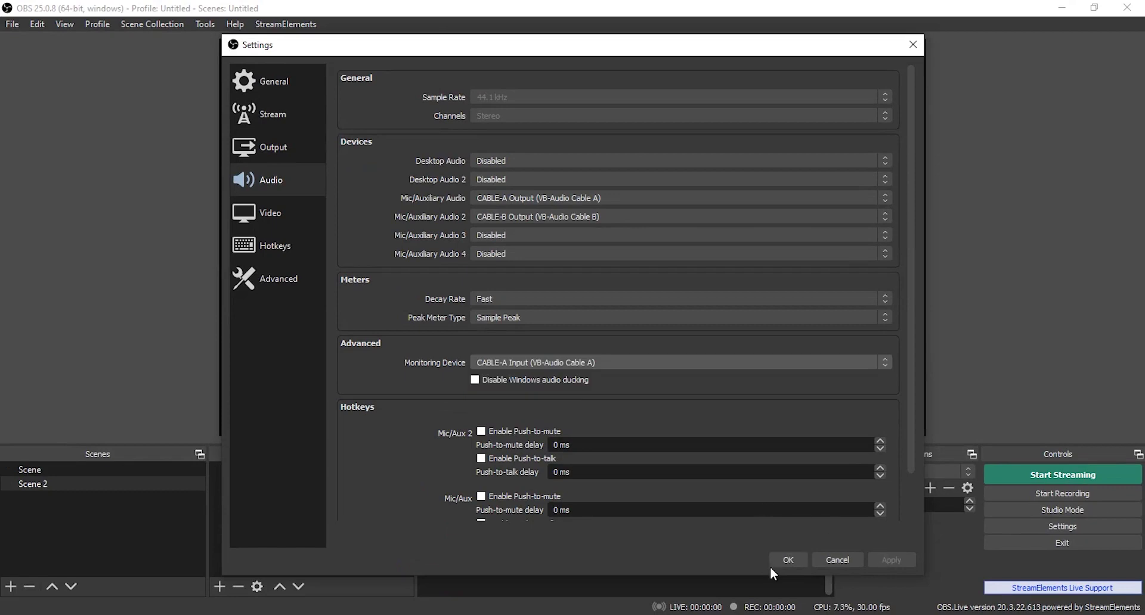
Step: Save the audio settings and create a new Media Source in Scene 2
{"action": "left_click", "coordinate": [786, 565]}
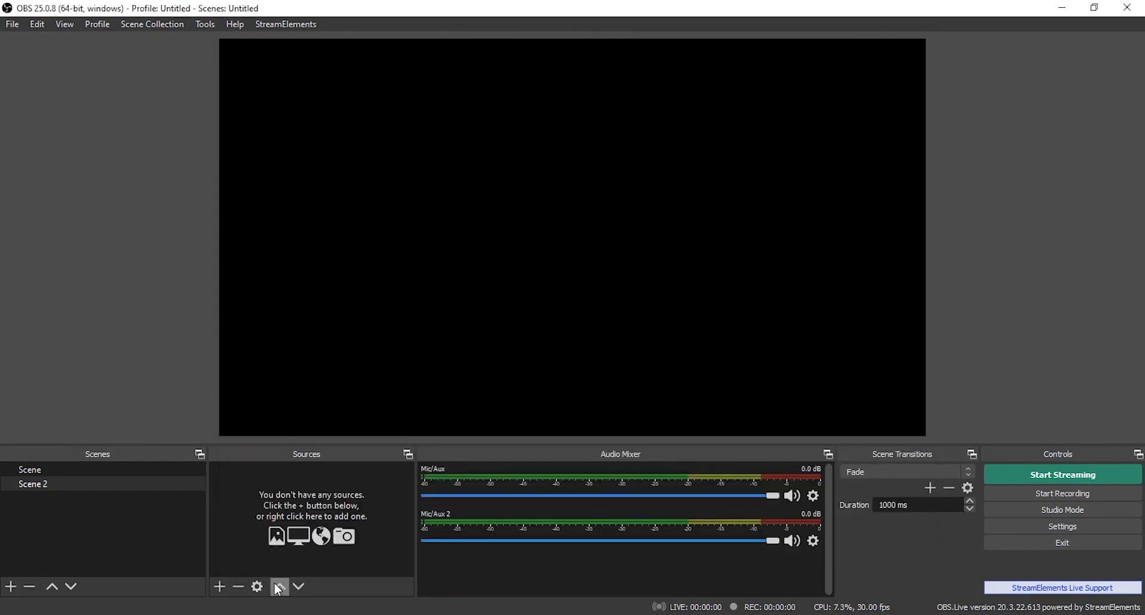
{"action": "left_click", "coordinate": [221, 587]}
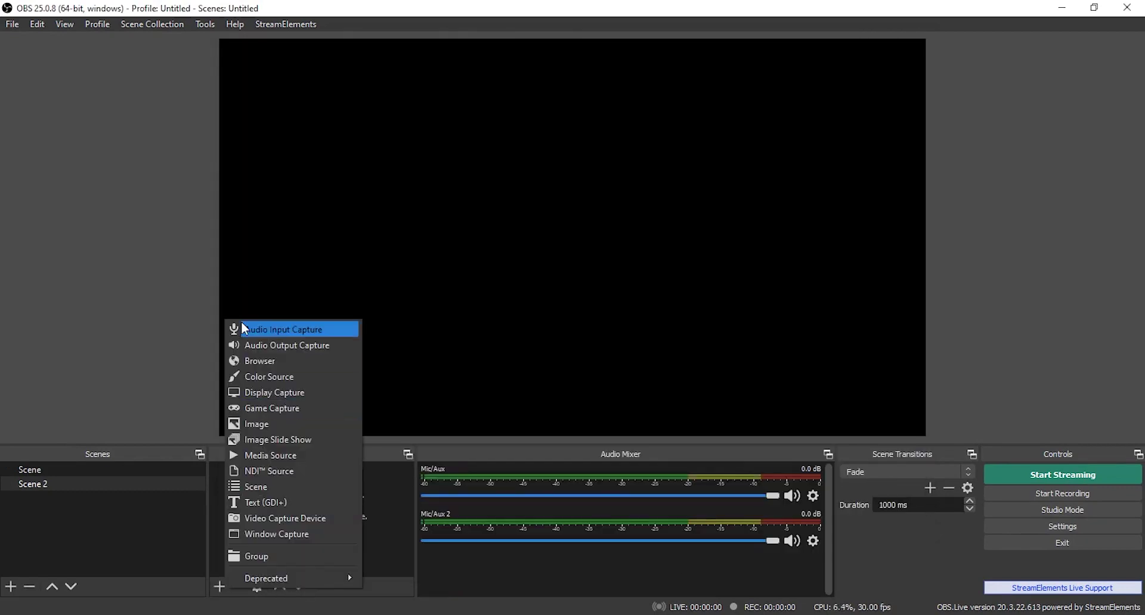
{"action": "left_click", "coordinate": [272, 454]}
{"action": "left_click", "coordinate": [632, 417]}
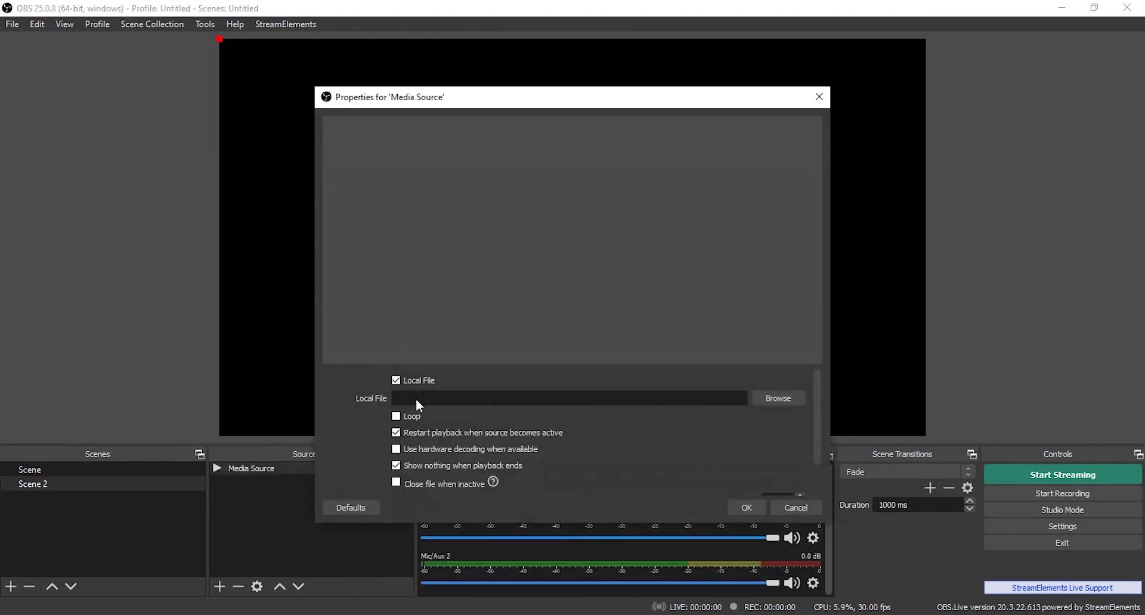
Step: Point the Media Source at KING-New-Project-original-1.mp3 on the Desktop with looping enabled
{"action": "left_click", "coordinate": [754, 399]}
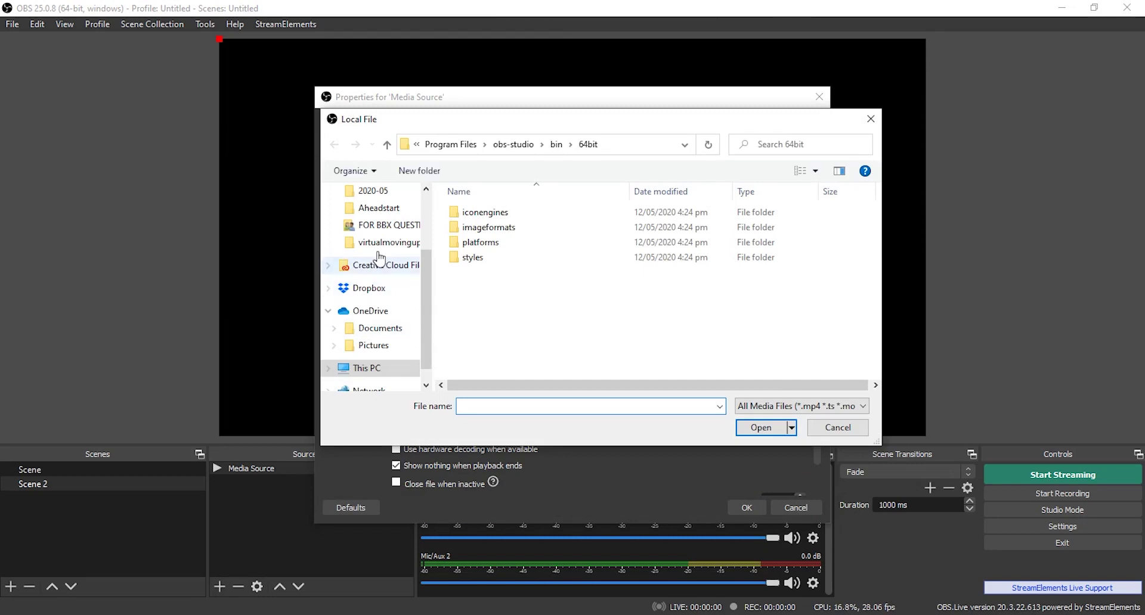
{"action": "scroll", "coordinate": [379, 248], "scroll_direction": "up", "scroll_amount": 2}
{"action": "scroll", "coordinate": [382, 241], "scroll_direction": "up", "scroll_amount": 1}
{"action": "left_click", "coordinate": [374, 191]}
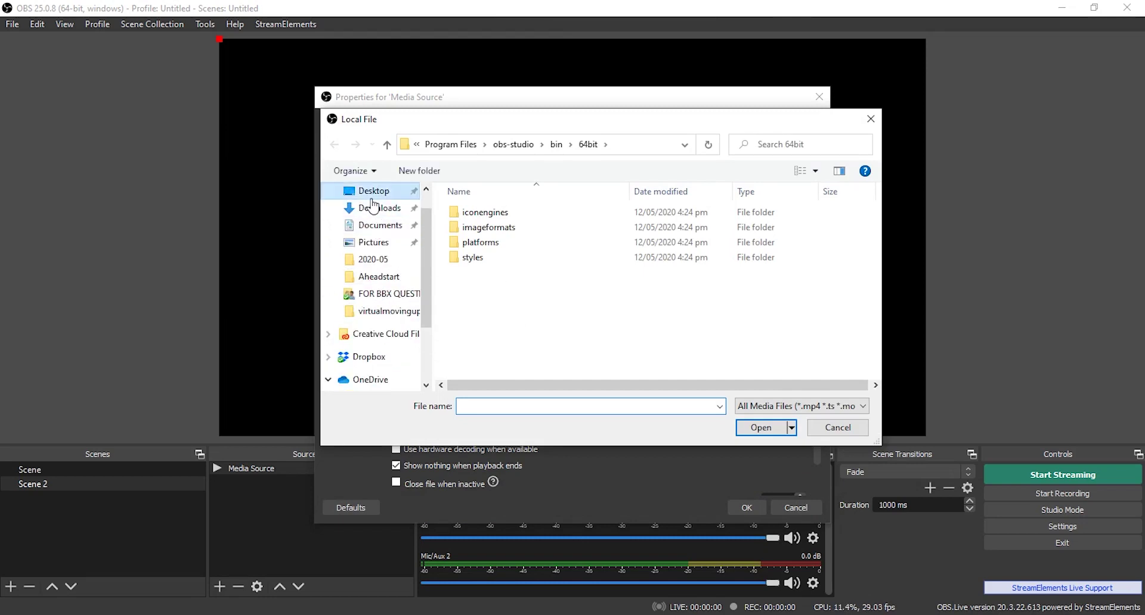
{"action": "double_click", "coordinate": [519, 302]}
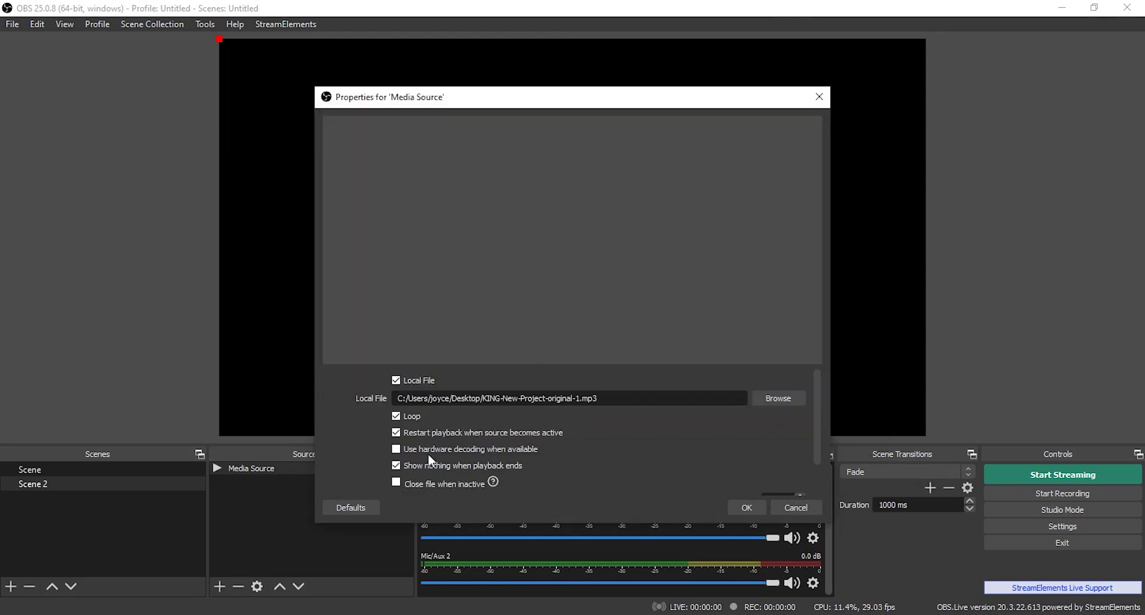
{"action": "left_click", "coordinate": [743, 506]}
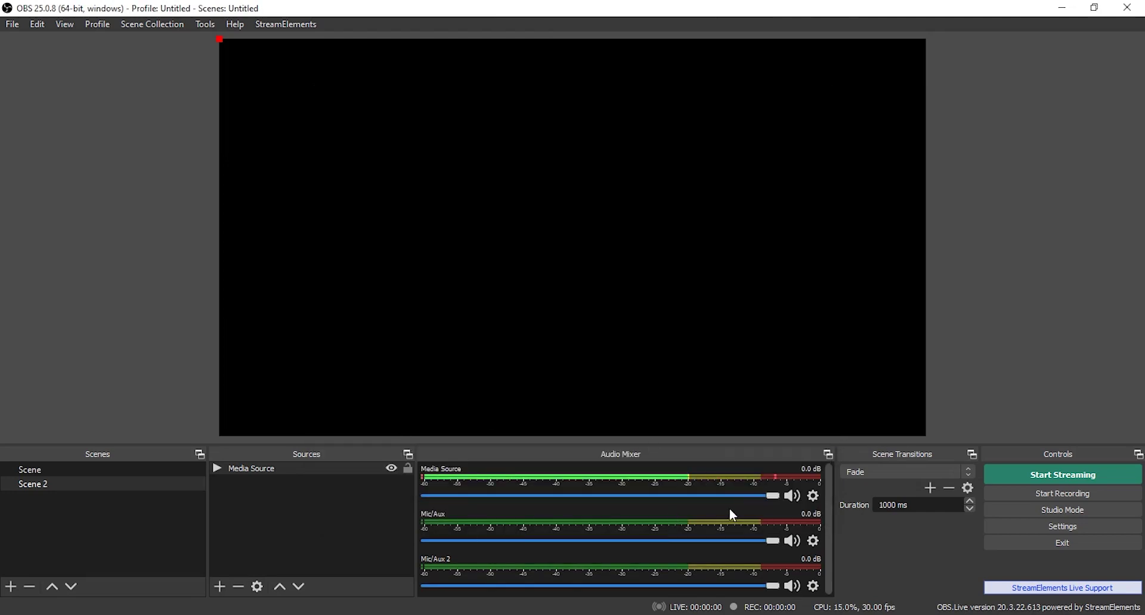
Step: In Advanced Audio Properties, set the Media Source's Audio Monitoring to Monitor Only (mute output)
{"action": "left_click", "coordinate": [812, 496]}
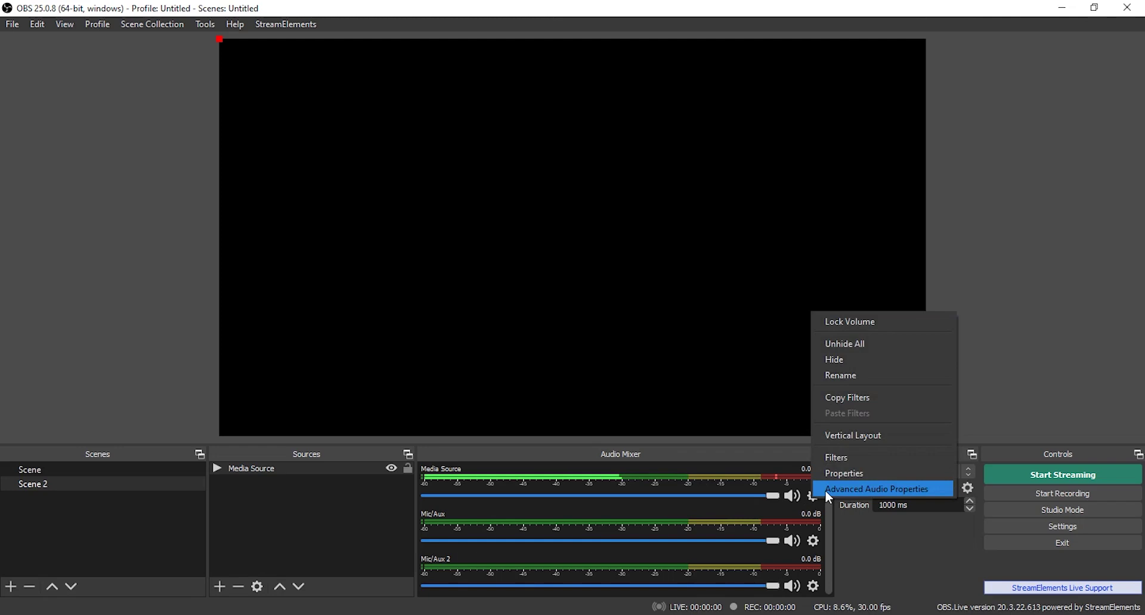
{"action": "left_click", "coordinate": [824, 490]}
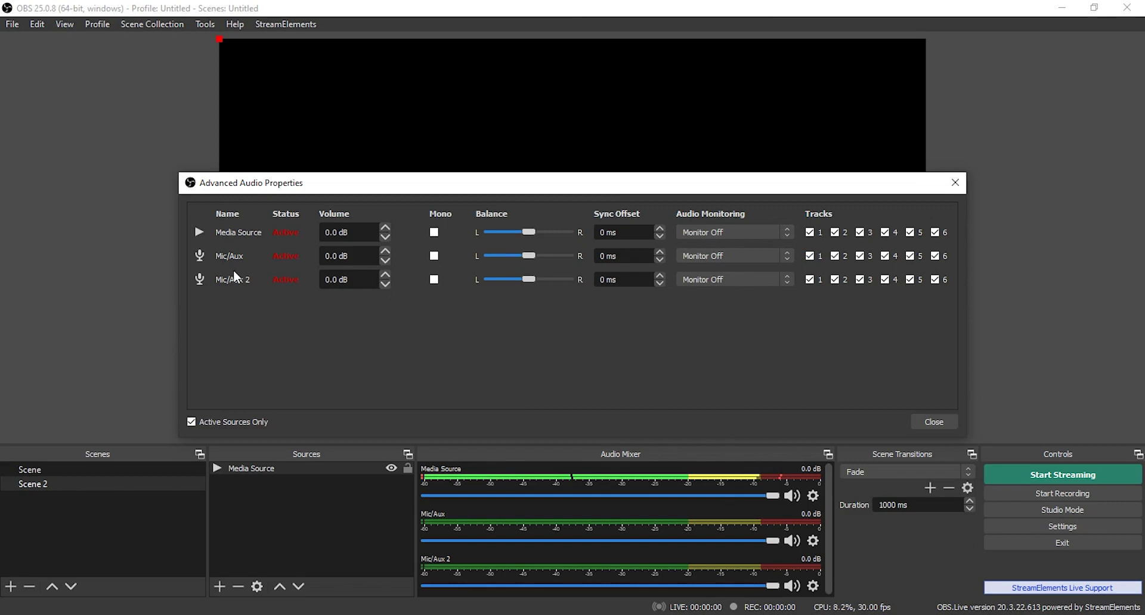
{"action": "left_click", "coordinate": [724, 234]}
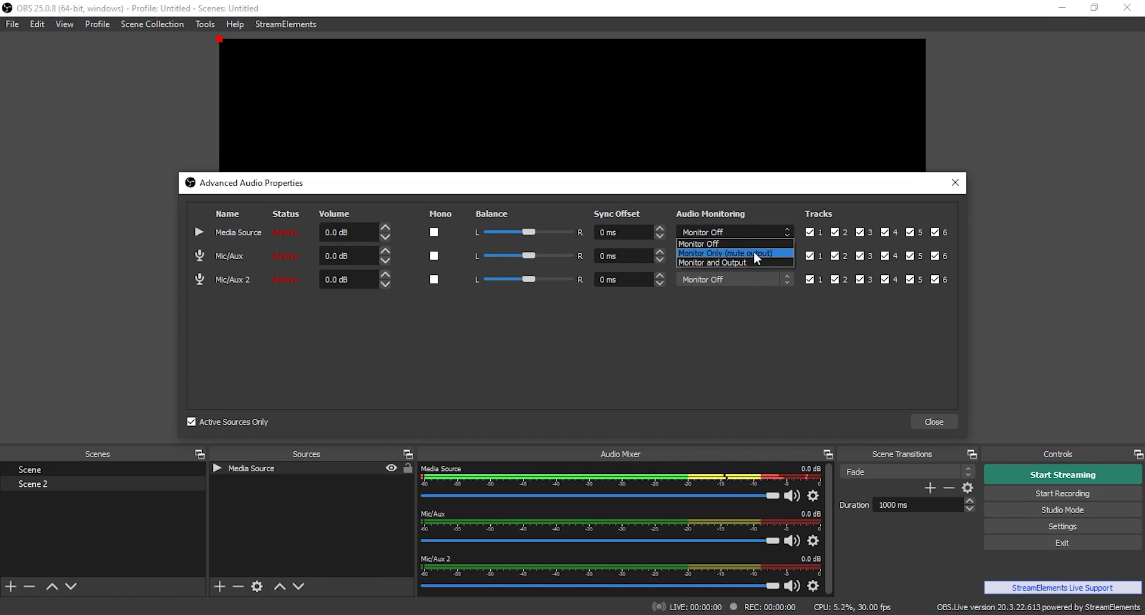
{"action": "left_click", "coordinate": [753, 252]}
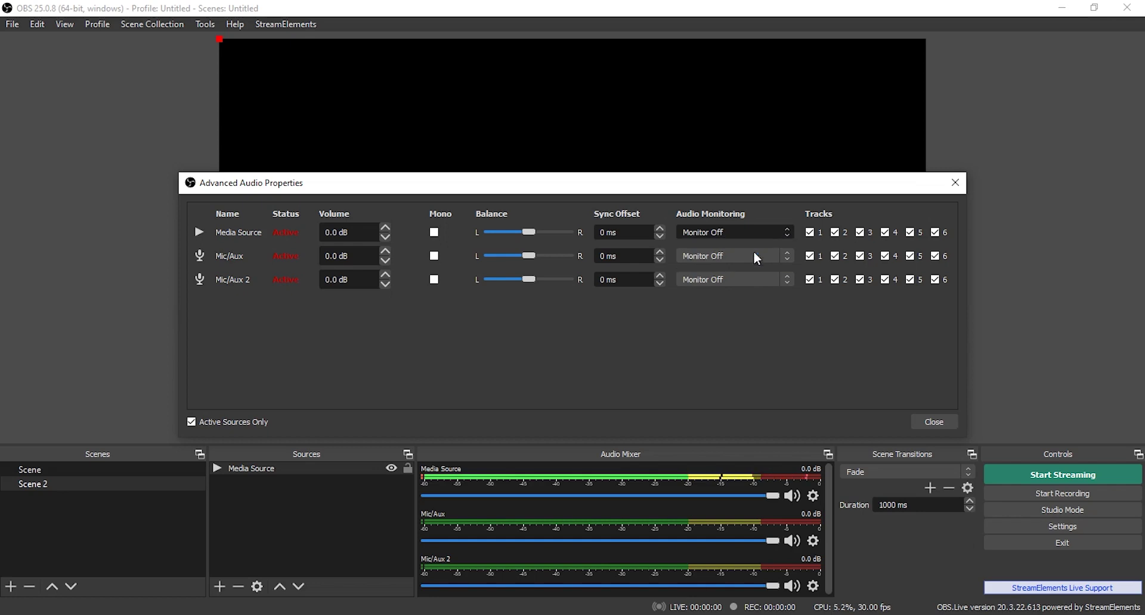
Step: Close Advanced Audio Properties and bring the Zoom home window in front of the notes
{"action": "left_click", "coordinate": [934, 425]}
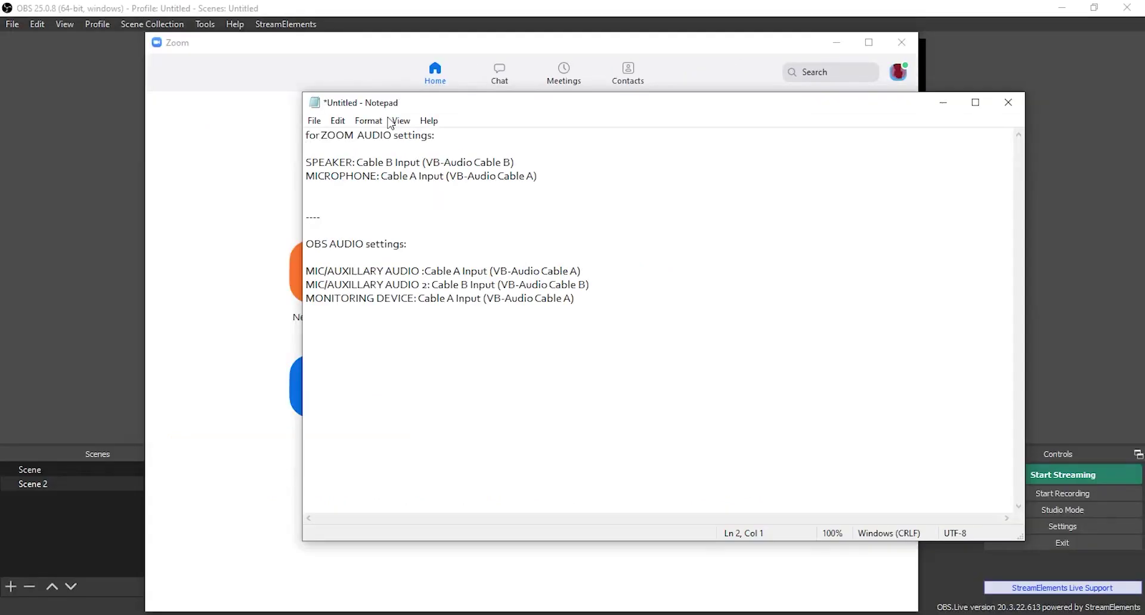
{"action": "left_click", "coordinate": [745, 75]}
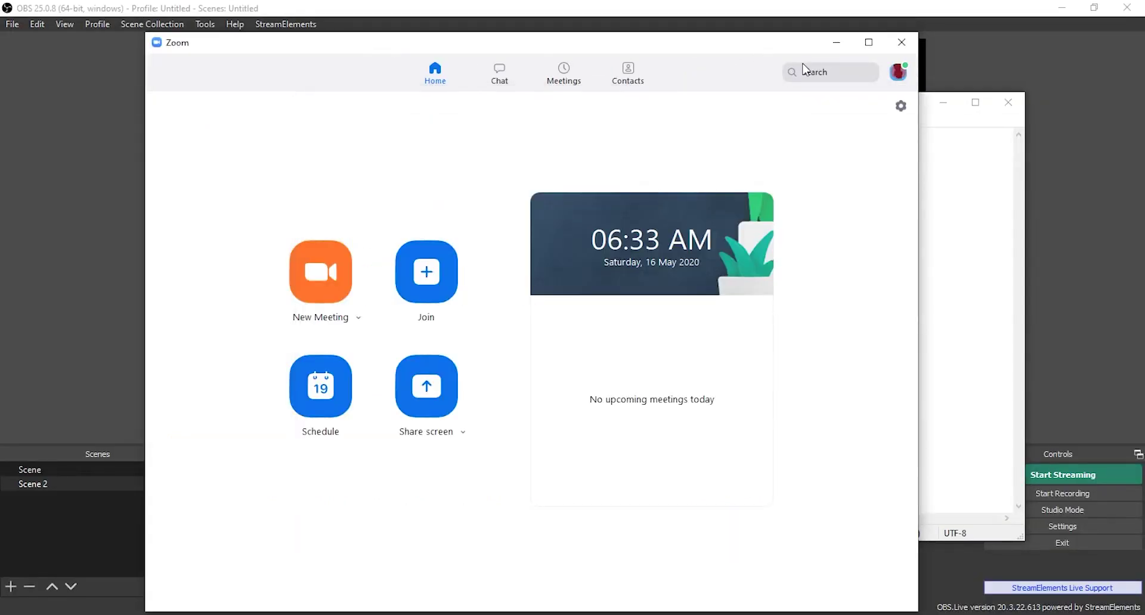
Step: Open Zoom's Audio settings and snap the Notepad notes to the right half beside them
{"action": "left_click", "coordinate": [901, 109]}
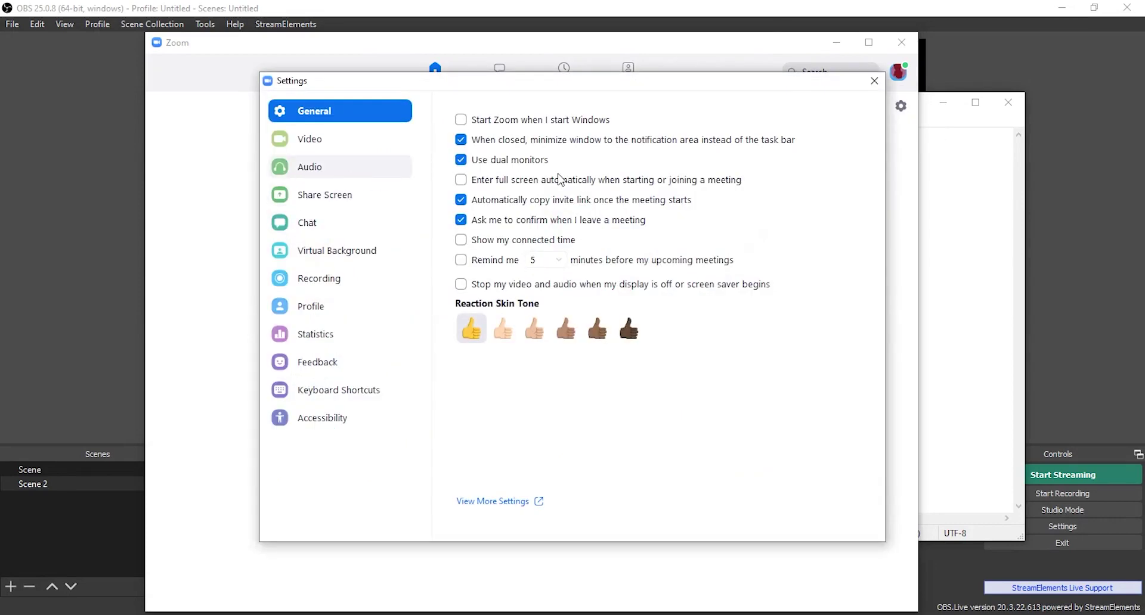
{"action": "left_click", "coordinate": [340, 167]}
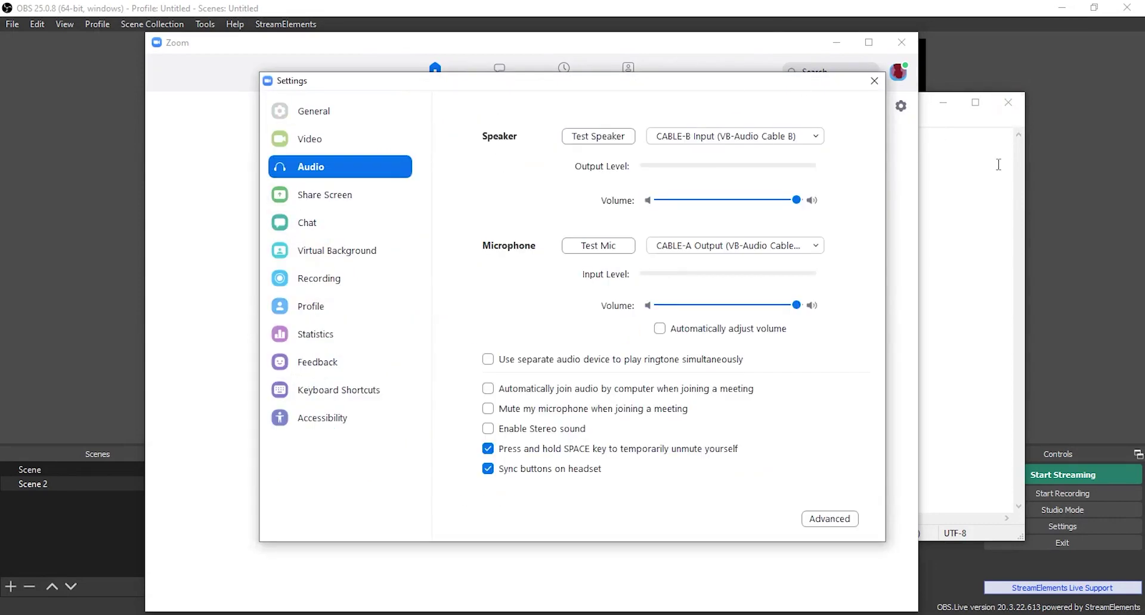
{"action": "left_click_drag", "start_coordinate": [990, 102], "coordinate": [868, 248]}
{"action": "key", "text": "super+Right"}
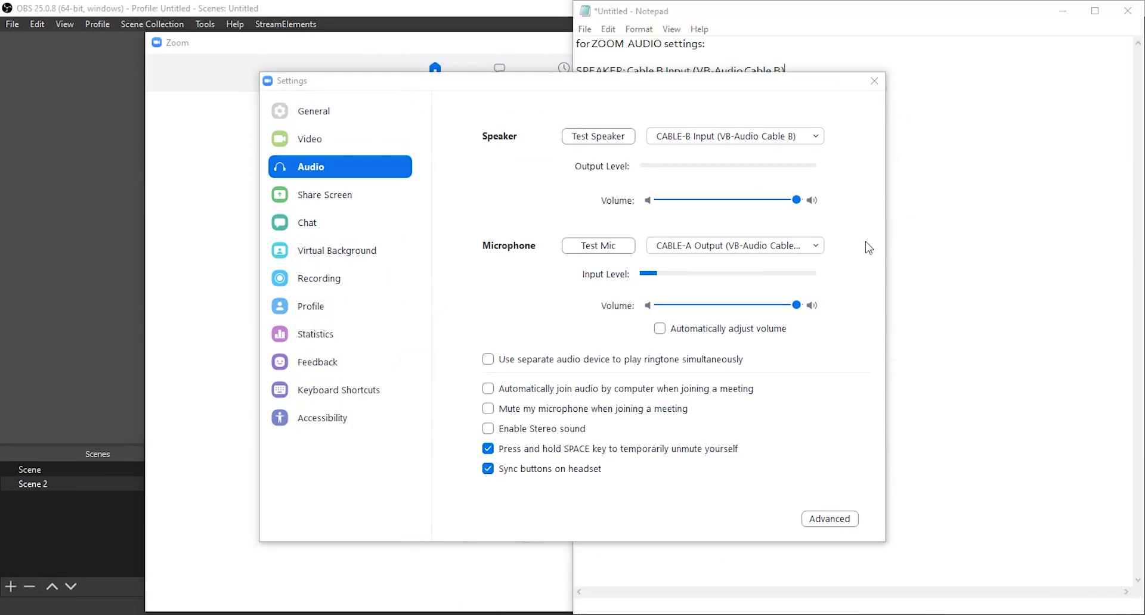
{"action": "left_click", "coordinate": [561, 101]}
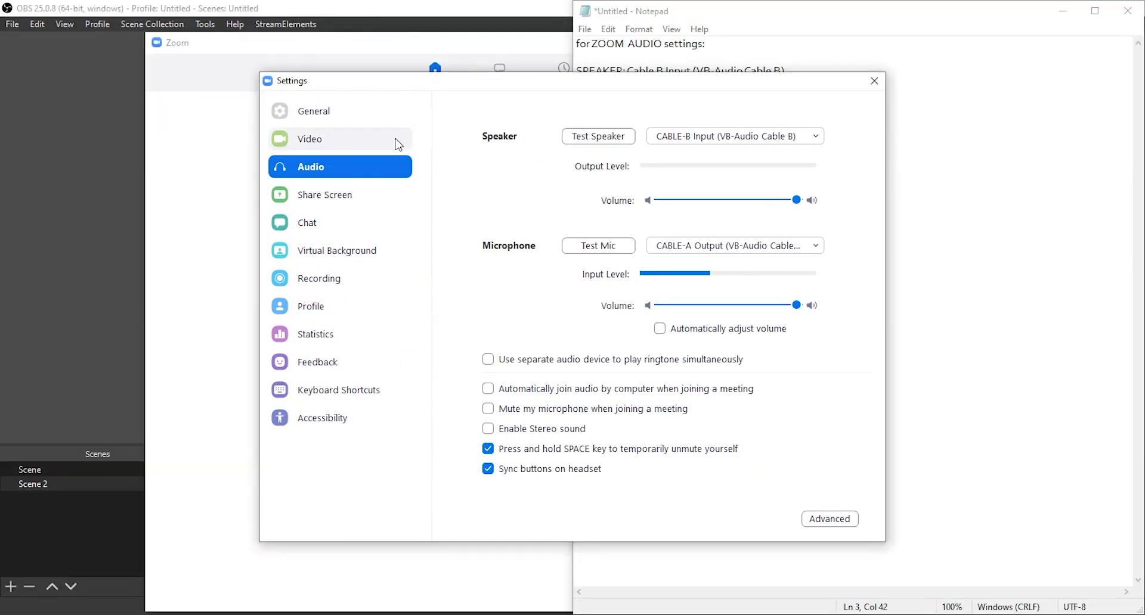
{"action": "left_click_drag", "start_coordinate": [475, 82], "coordinate": [282, 161]}
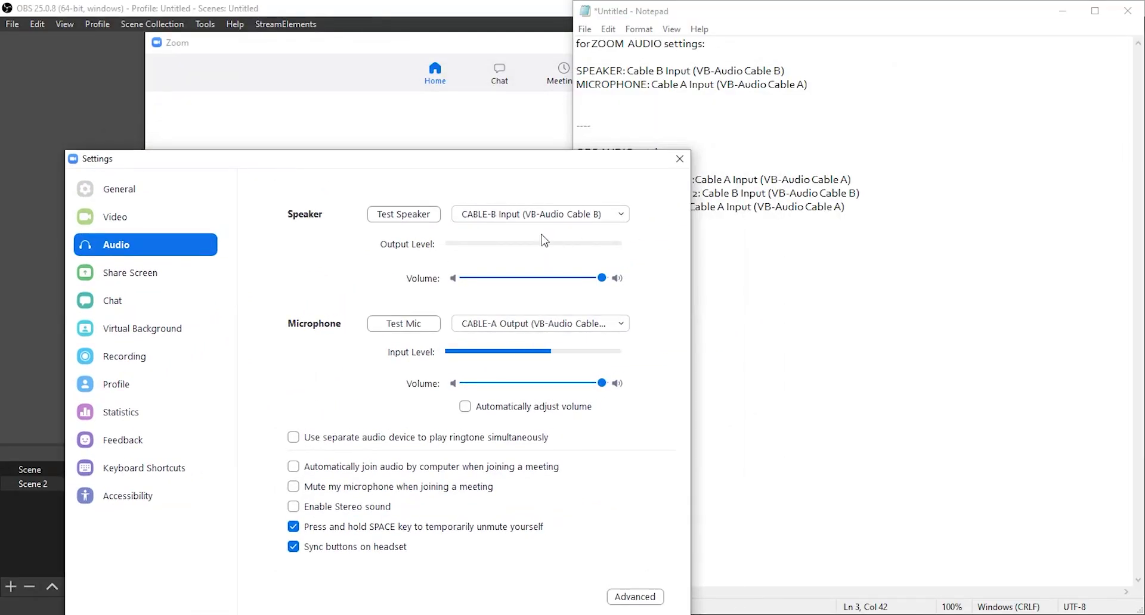
Step: Keep the Zoom speaker on CABLE-B Input and microphone on CABLE-A Output, then close Settings
{"action": "left_click", "coordinate": [543, 215]}
{"action": "left_click", "coordinate": [542, 238]}
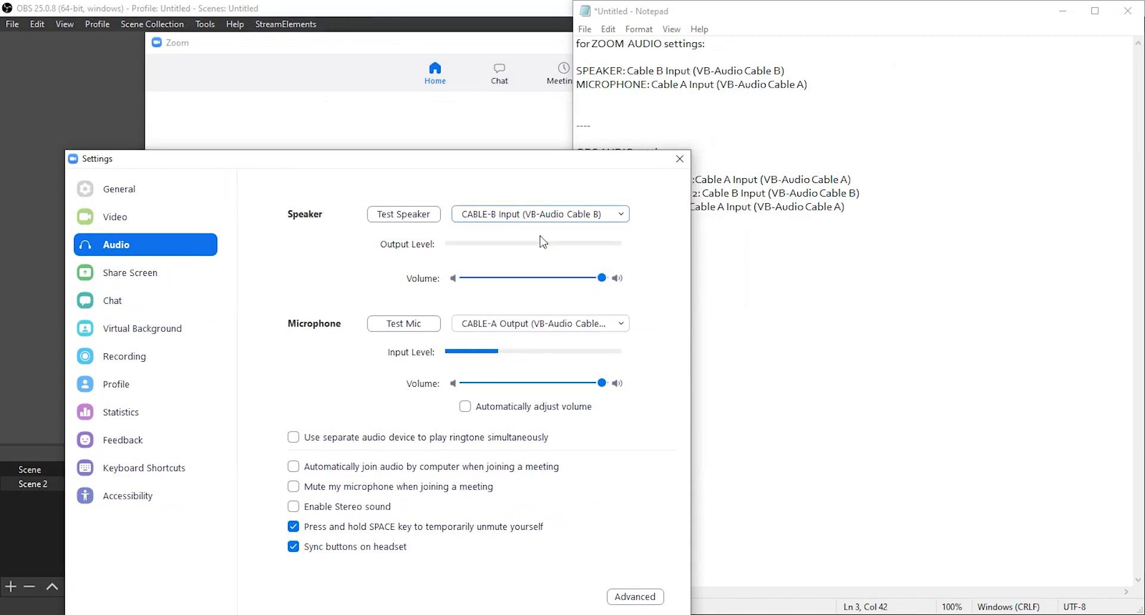
{"action": "left_click", "coordinate": [495, 325]}
{"action": "left_click", "coordinate": [497, 345]}
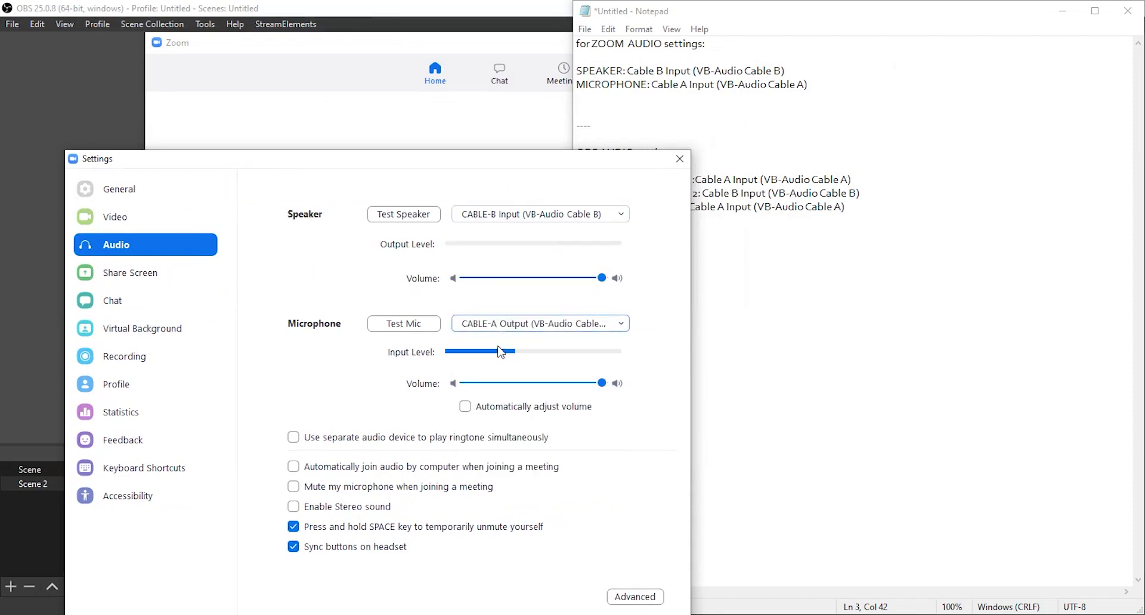
{"action": "left_click", "coordinate": [679, 159]}
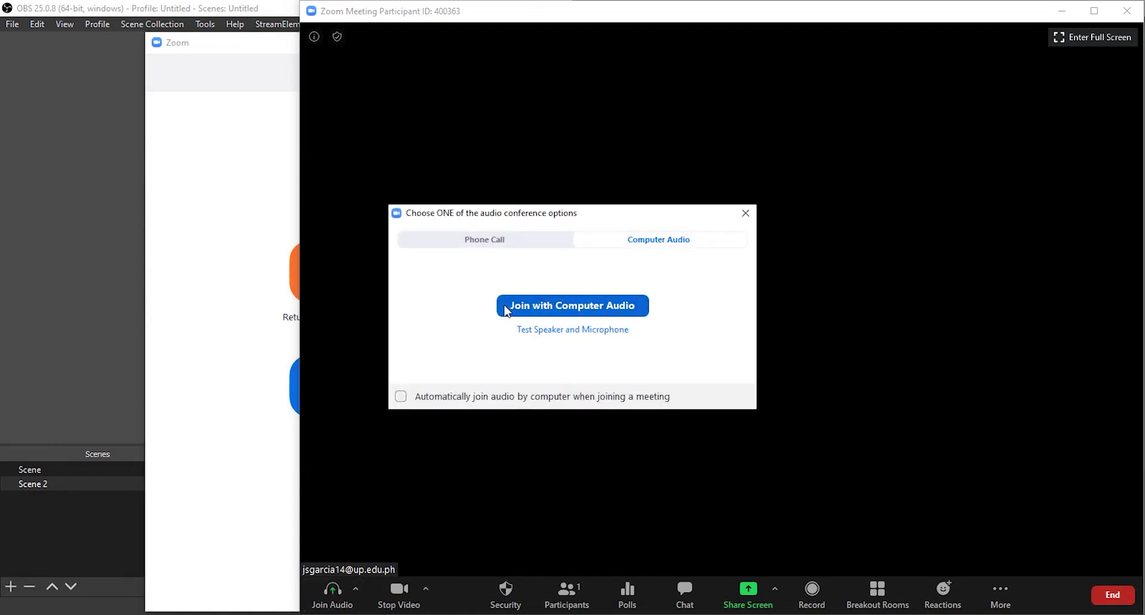
Step: Join the meeting with computer audio, review the audio devices, and switch back to OBS
{"action": "left_click", "coordinate": [503, 306]}
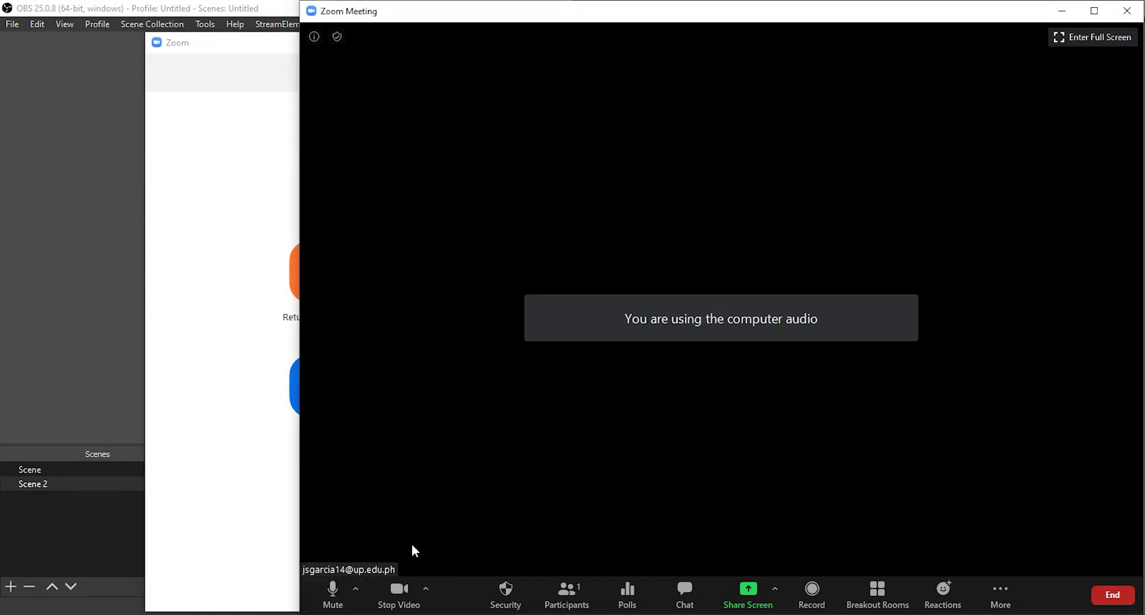
{"action": "left_click", "coordinate": [355, 589]}
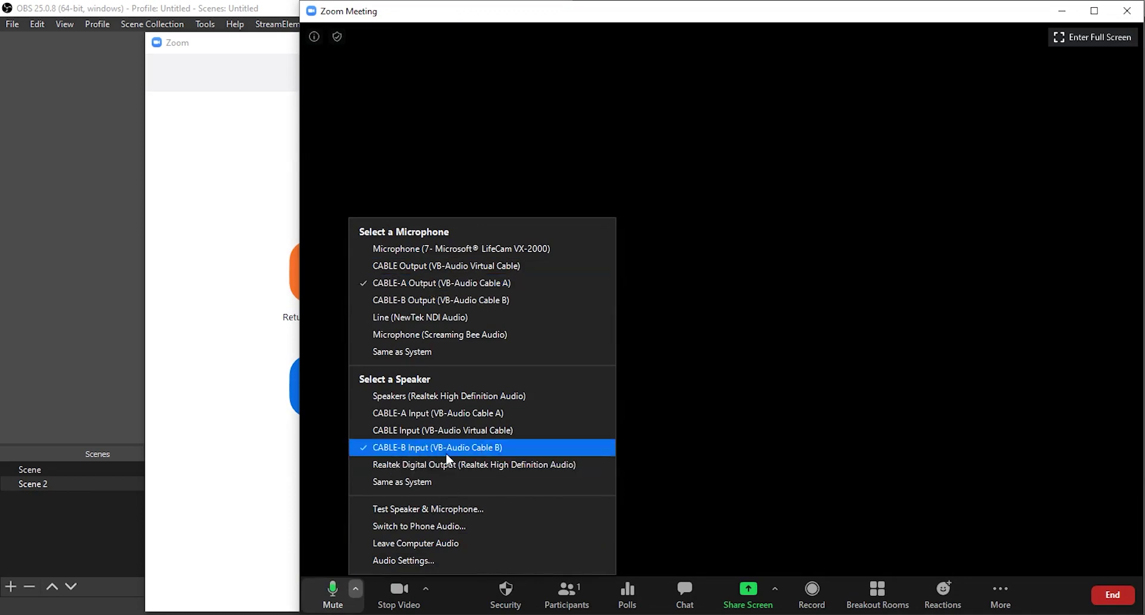
{"action": "left_click", "coordinate": [738, 456]}
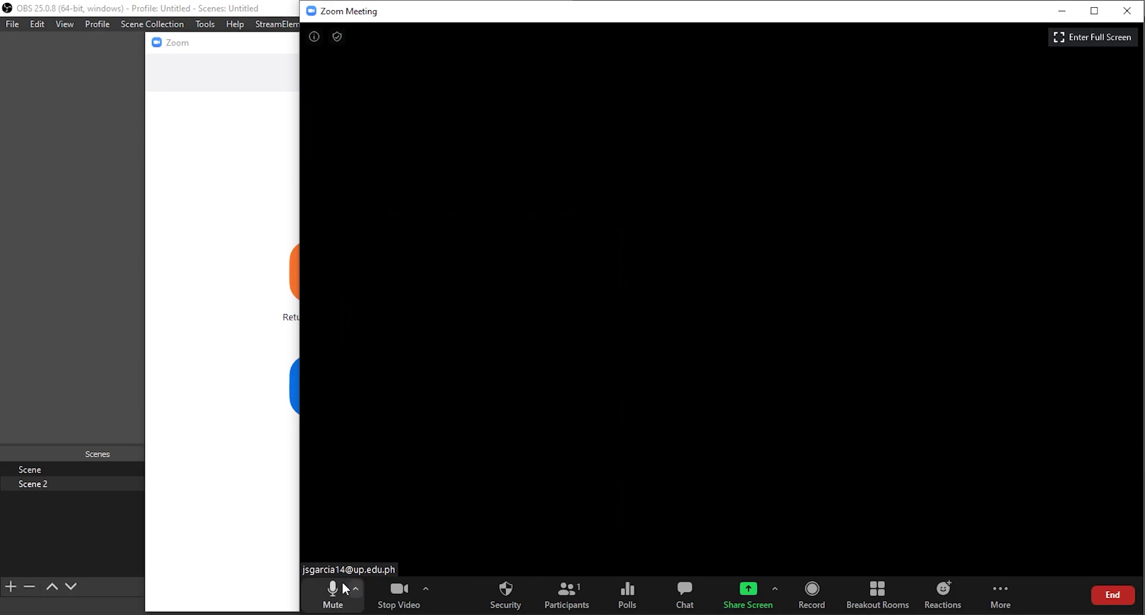
{"action": "key", "text": "alt+Tab"}
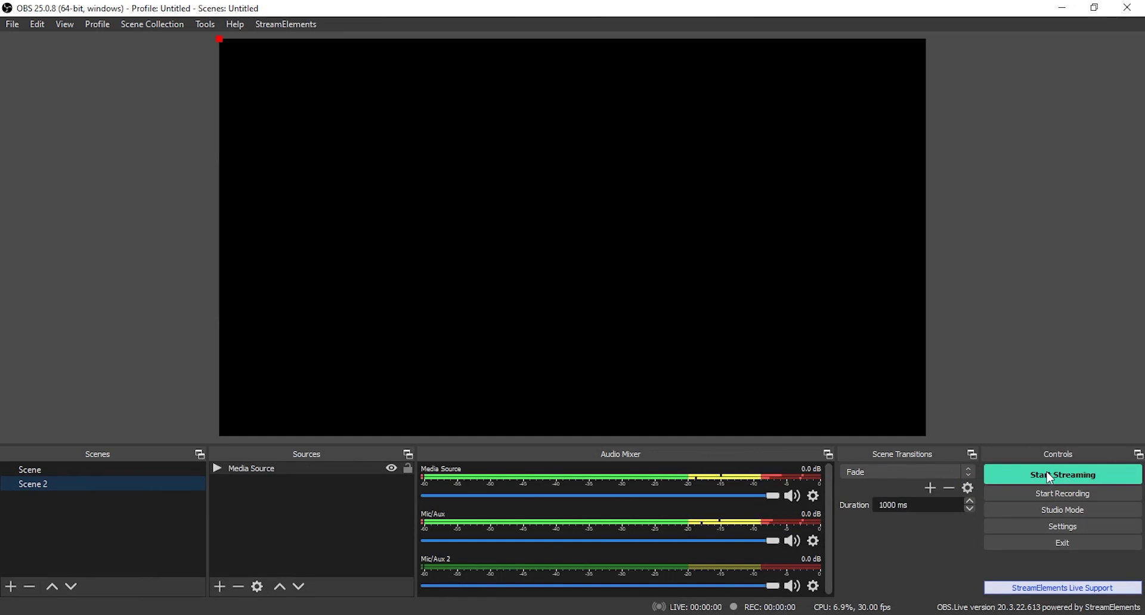
Step: Start streaming and confirm GO LIVE! to Facebook, then bring Chrome forward
{"action": "left_click", "coordinate": [1048, 478]}
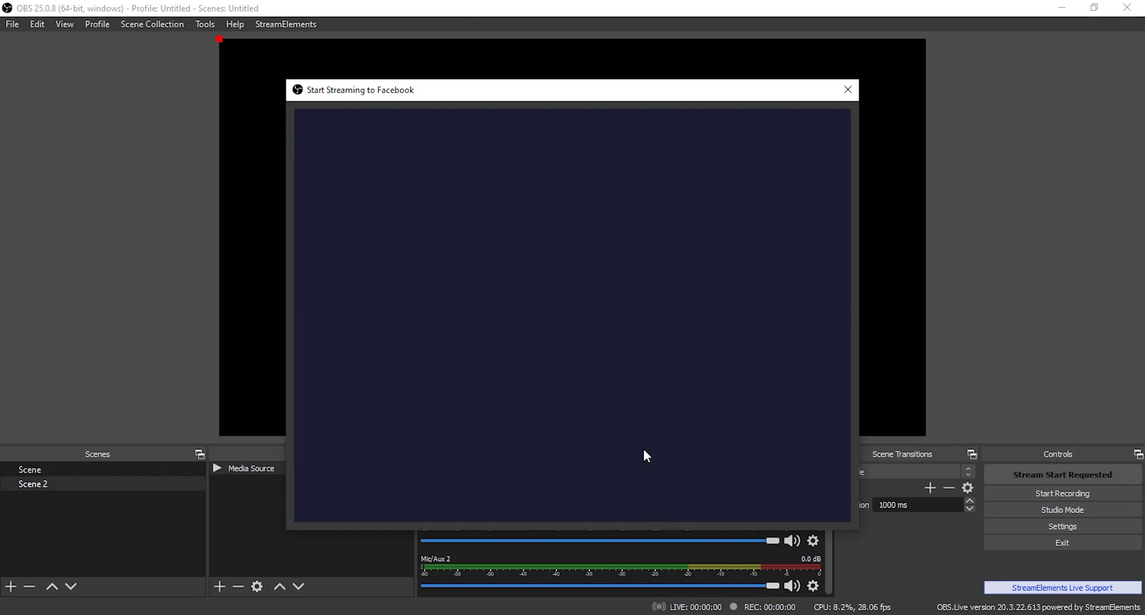
{"action": "left_click", "coordinate": [621, 473]}
{"action": "mouse_move", "coordinate": [365, 605]}
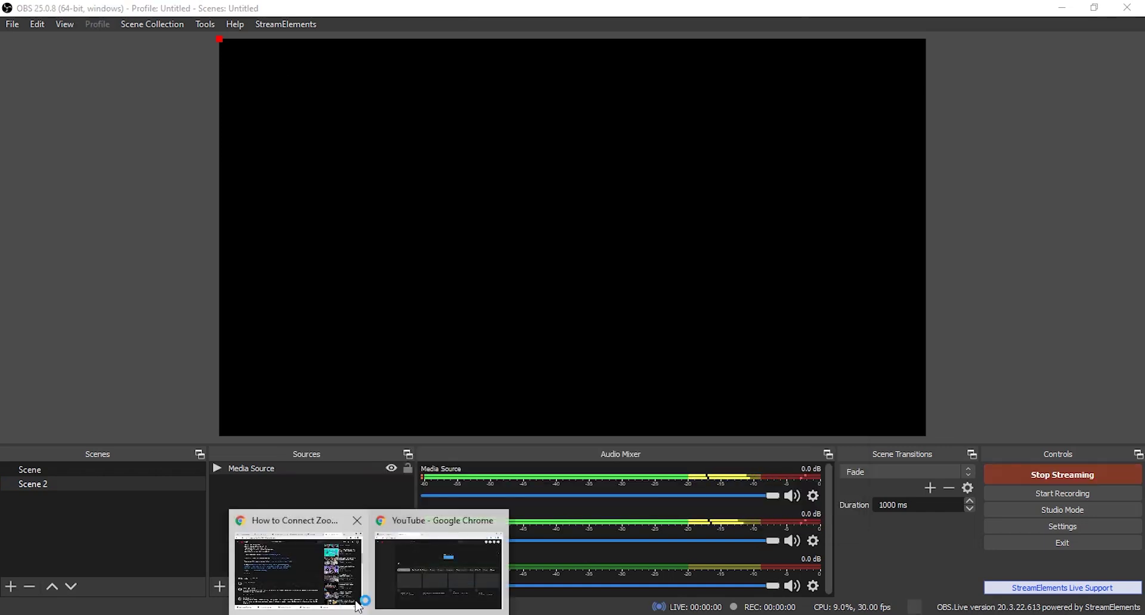
{"action": "left_click", "coordinate": [460, 577]}
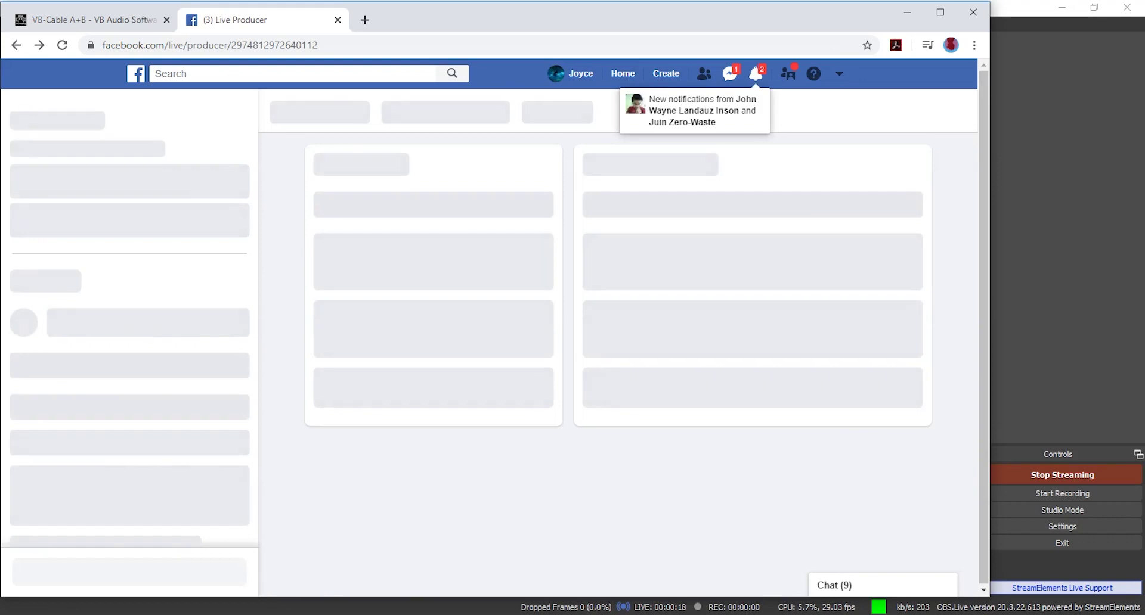
Step: Expand the Live Producer preview to show the 1920×1080 stream's video and audio stats
{"action": "left_click", "coordinate": [496, 572]}
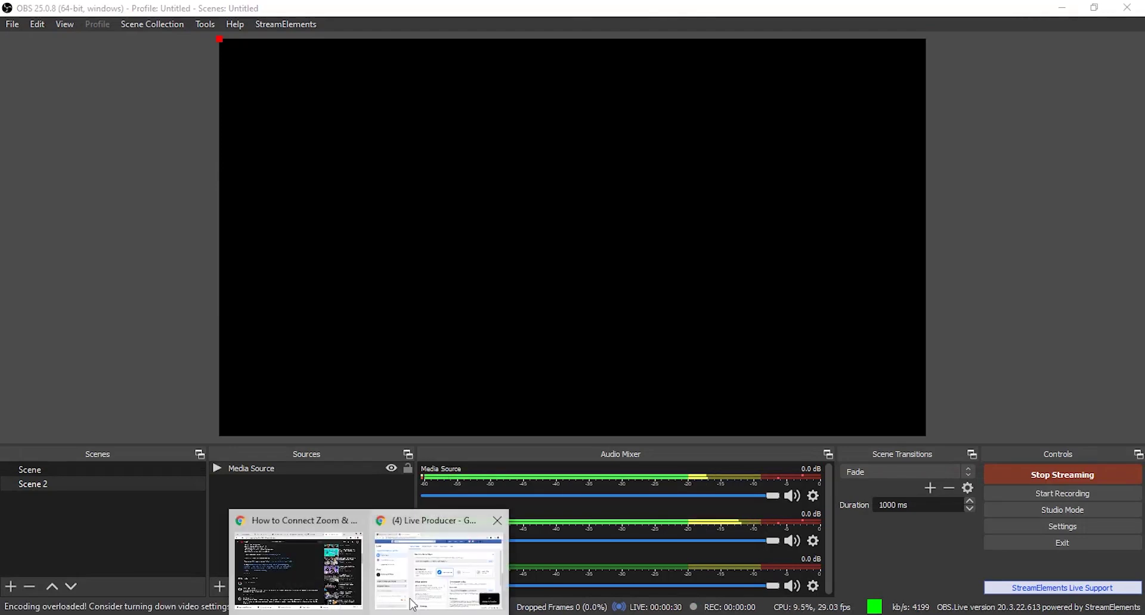
{"action": "left_click", "coordinate": [451, 589]}
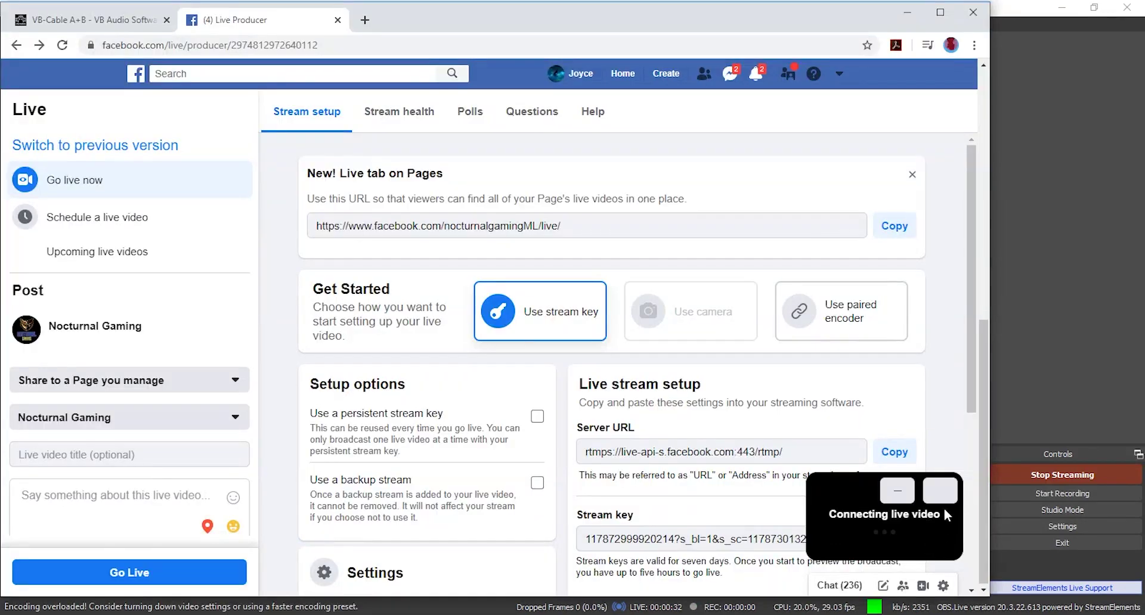
{"action": "left_click", "coordinate": [940, 496]}
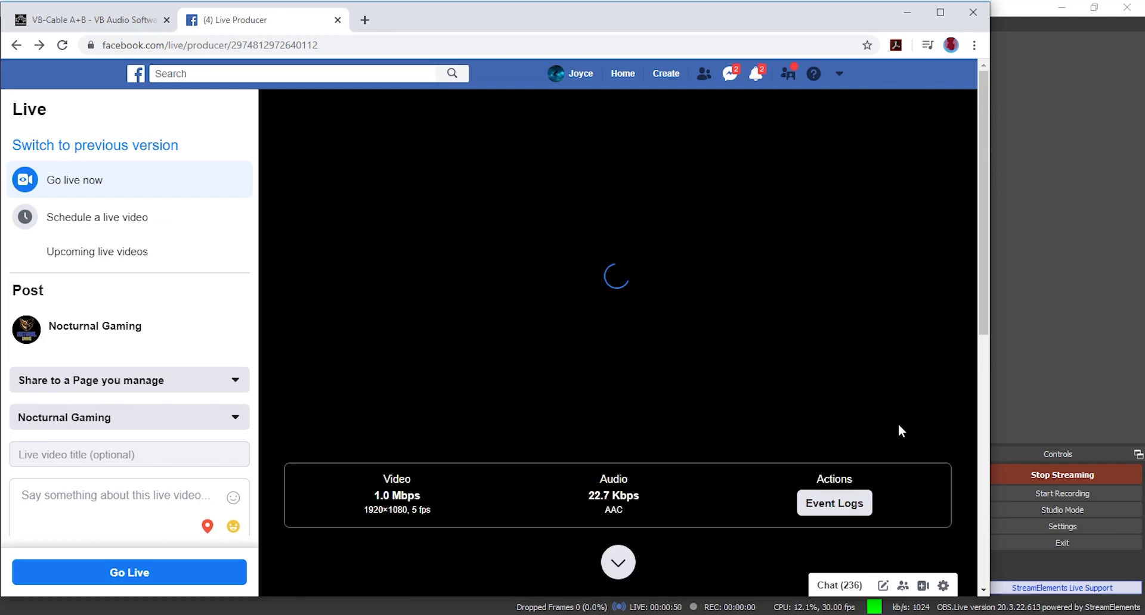
{"action": "left_click", "coordinate": [1039, 418]}
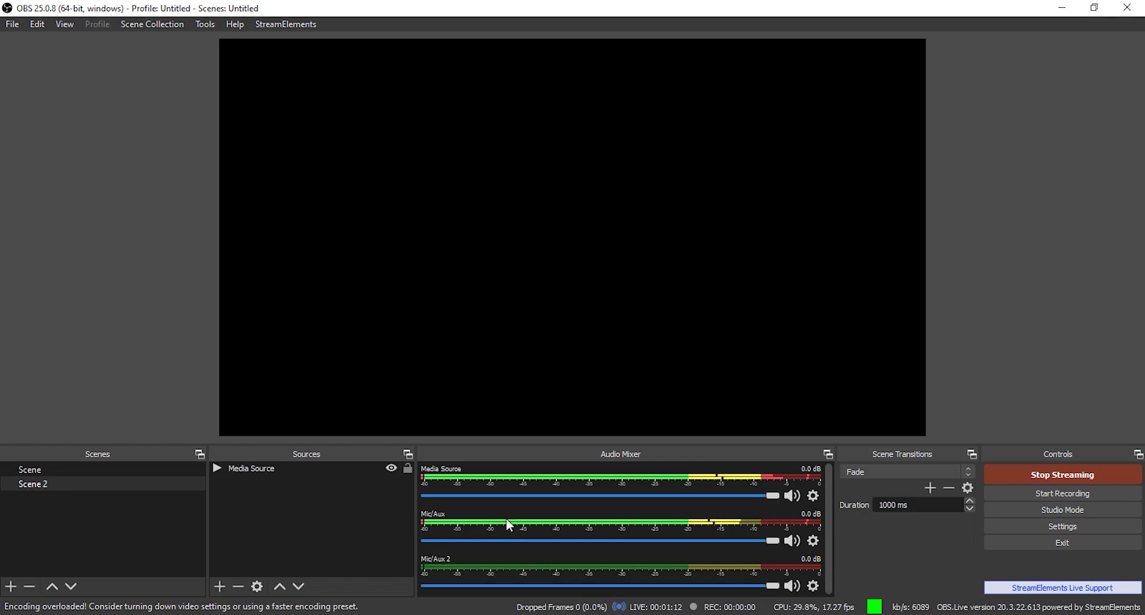
Step: Unmute the Live Producer preview's sound, then return to OBS Studio
{"action": "left_click", "coordinate": [368, 614]}
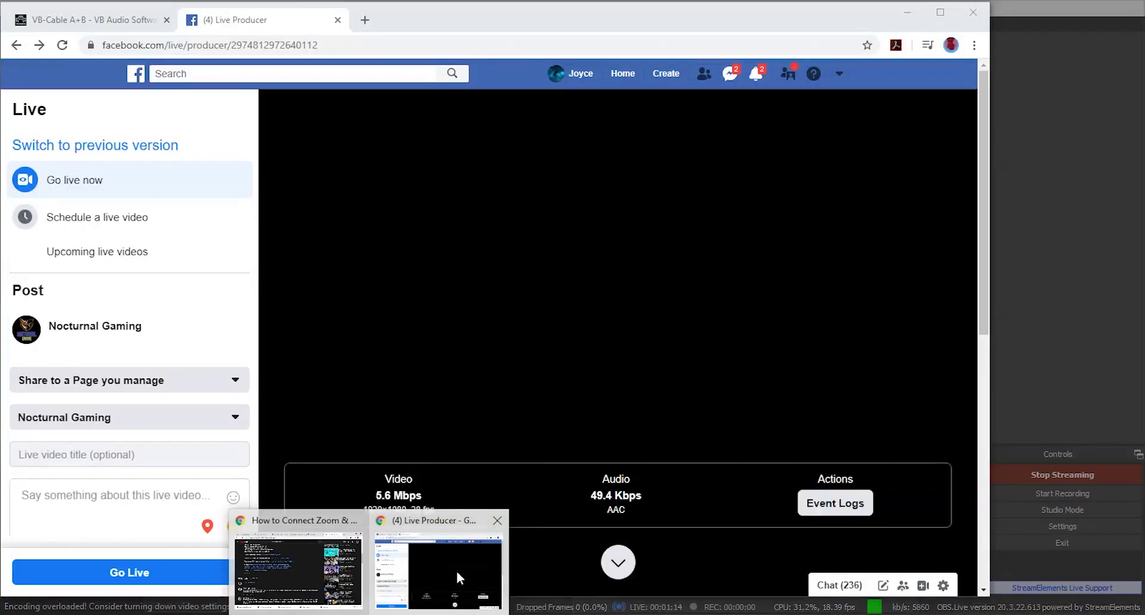
{"action": "left_click", "coordinate": [455, 569]}
{"action": "left_click", "coordinate": [940, 444]}
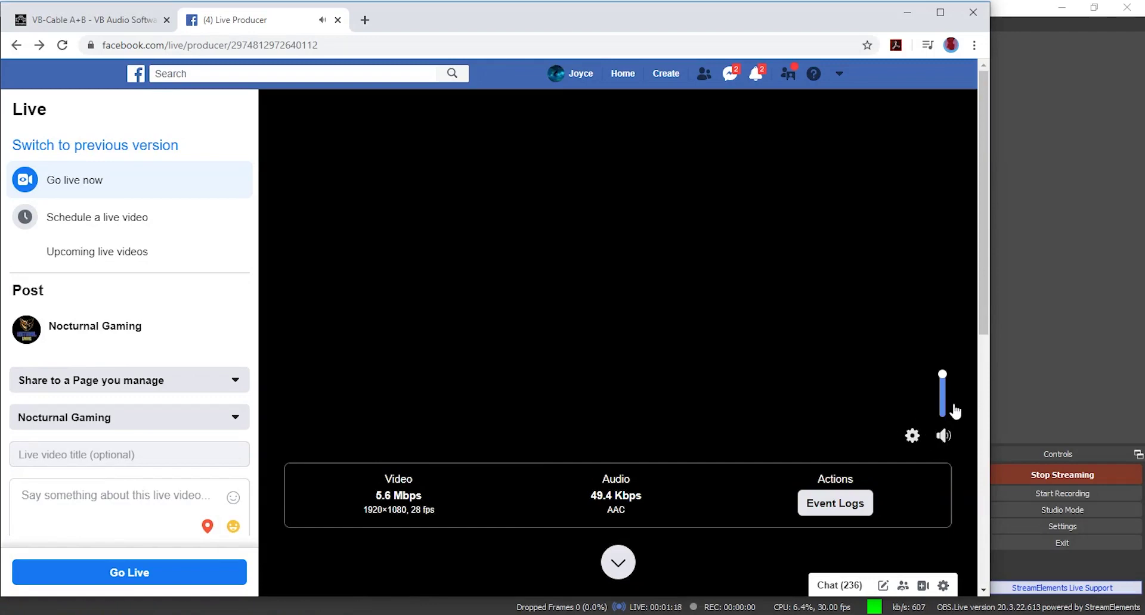
{"action": "left_click", "coordinate": [1003, 403]}
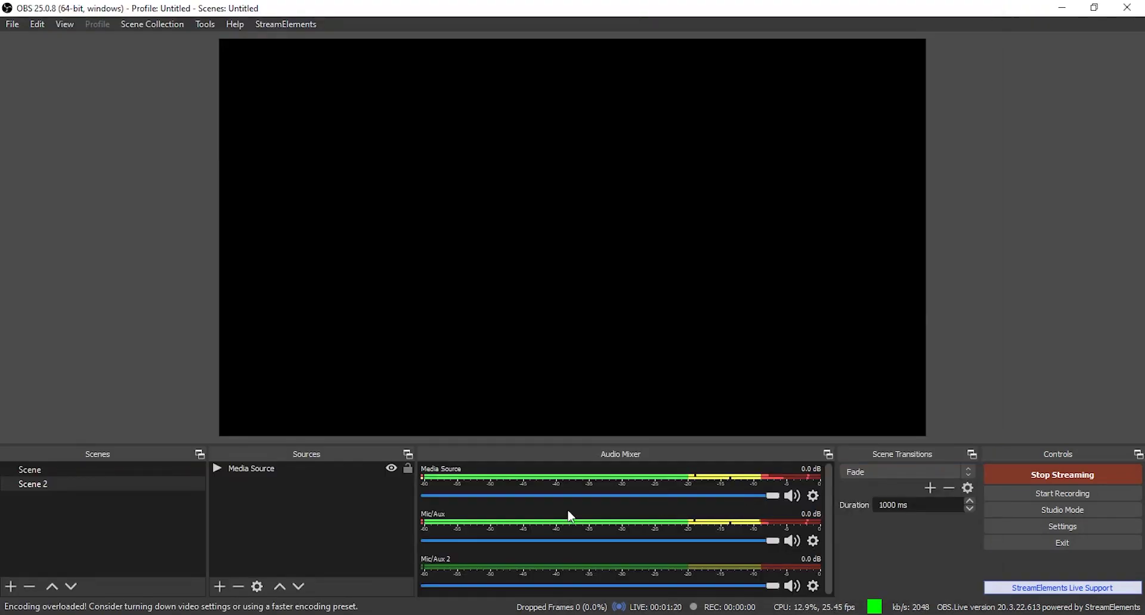
Step: Test the Media Source volume at -23 dB, -12 dB and near full, leave it silent, and show Live Producer
{"action": "left_click", "coordinate": [582, 497]}
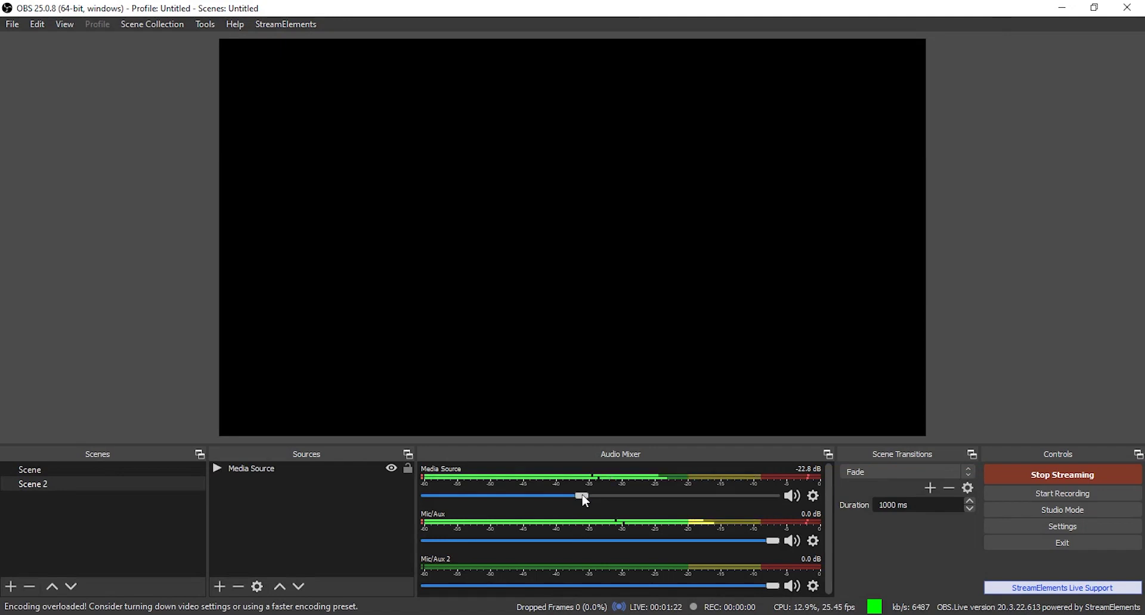
{"action": "left_click", "coordinate": [636, 495]}
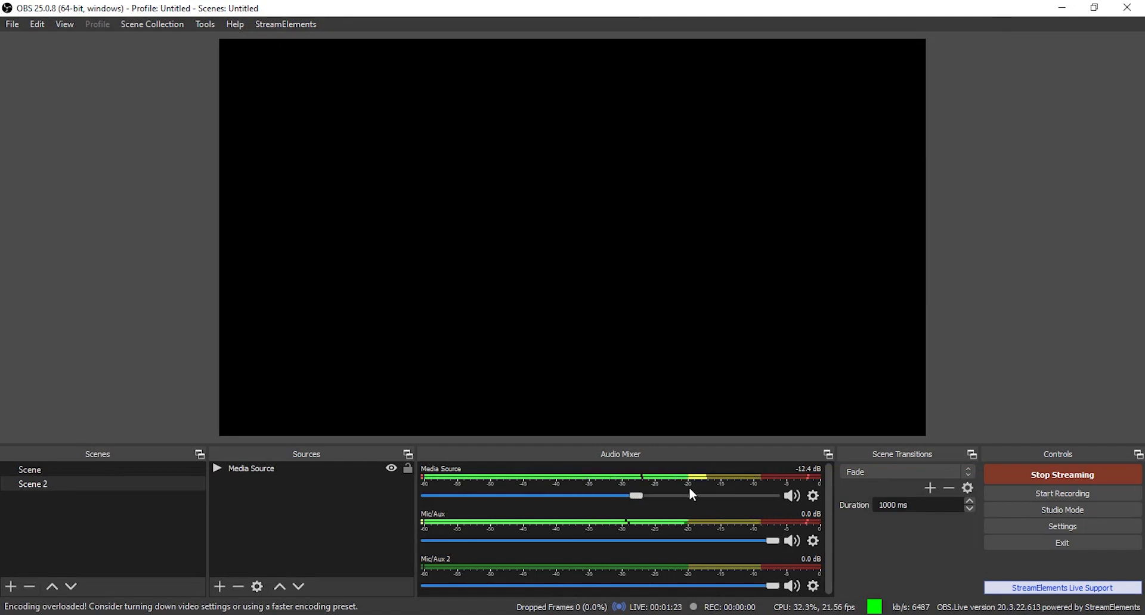
{"action": "left_click", "coordinate": [747, 495]}
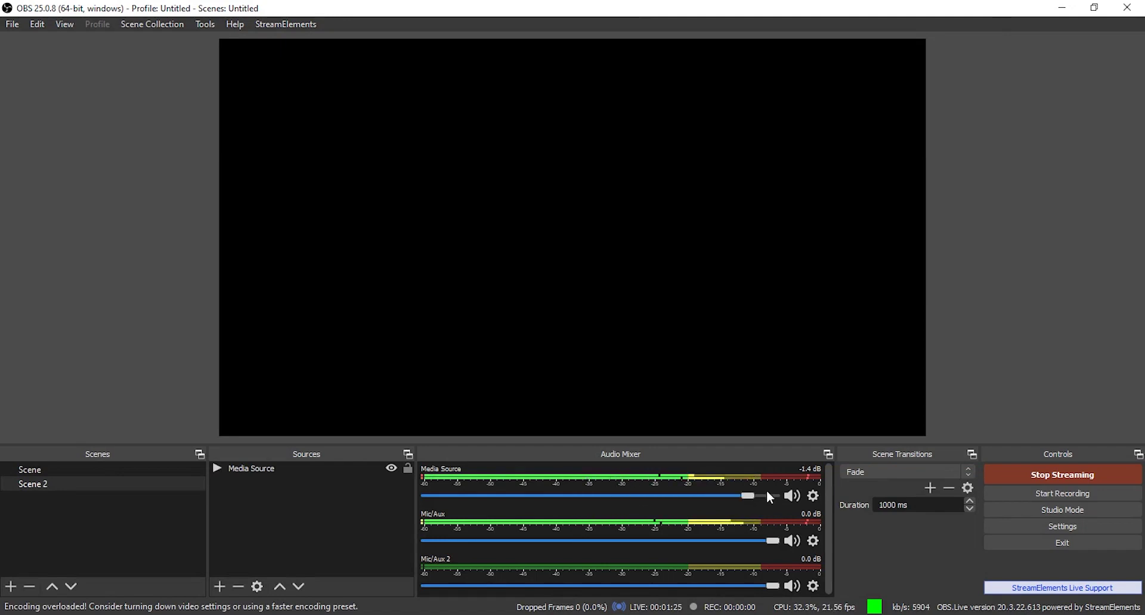
{"action": "left_click", "coordinate": [442, 495]}
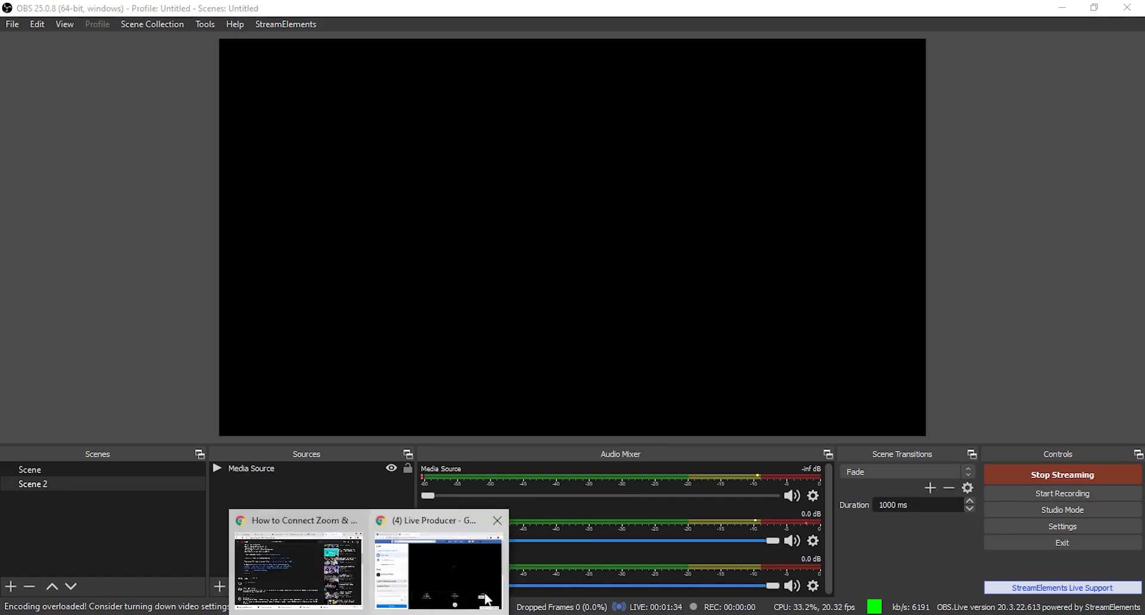
{"action": "left_click", "coordinate": [433, 583]}
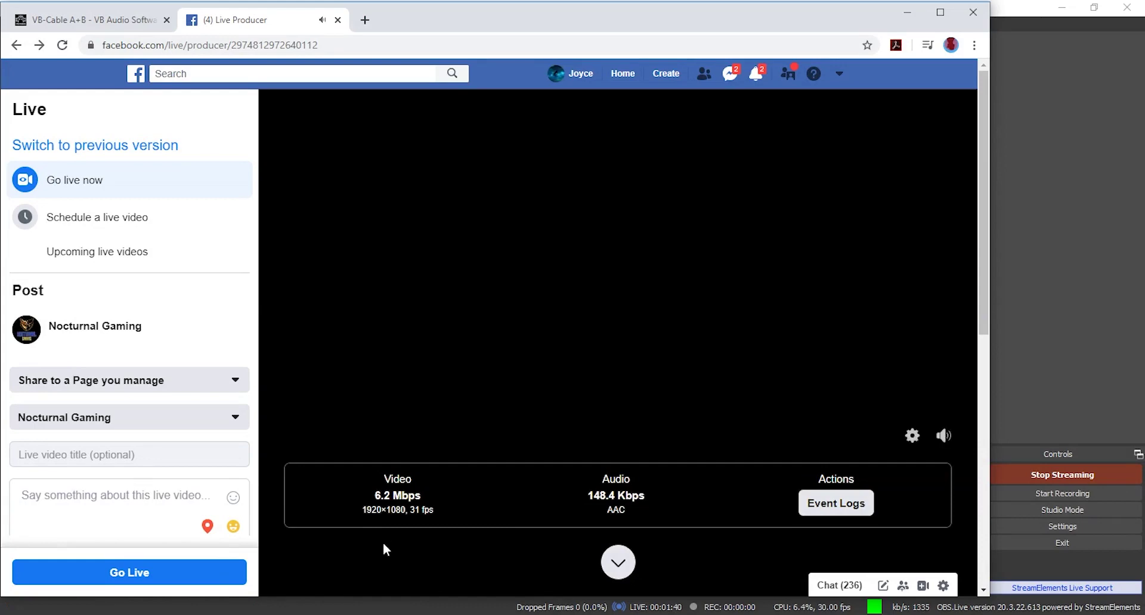
Step: Check Live Producer's stream stats for incoming audio, then bring the Zoom meeting to the front
{"action": "left_click", "coordinate": [1106, 397]}
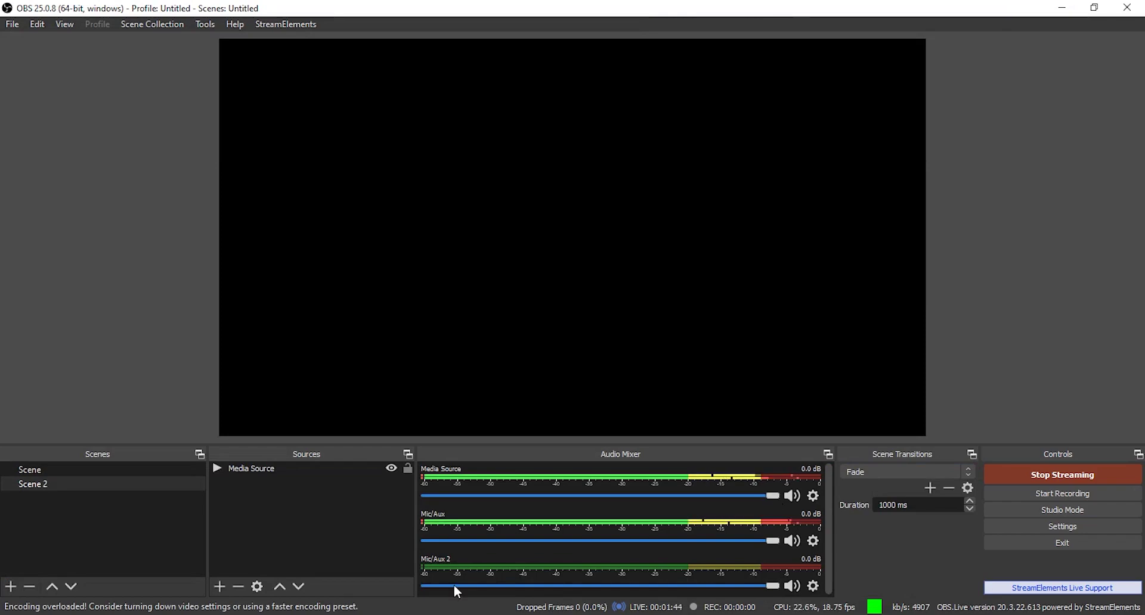
{"action": "left_click", "coordinate": [450, 612]}
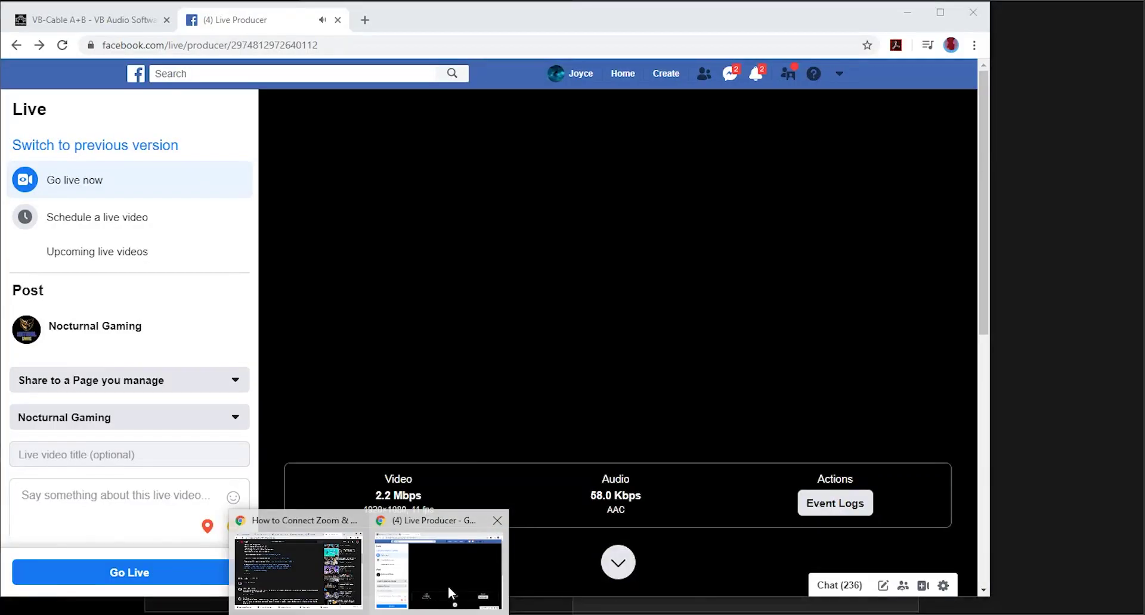
{"action": "left_click", "coordinate": [447, 586]}
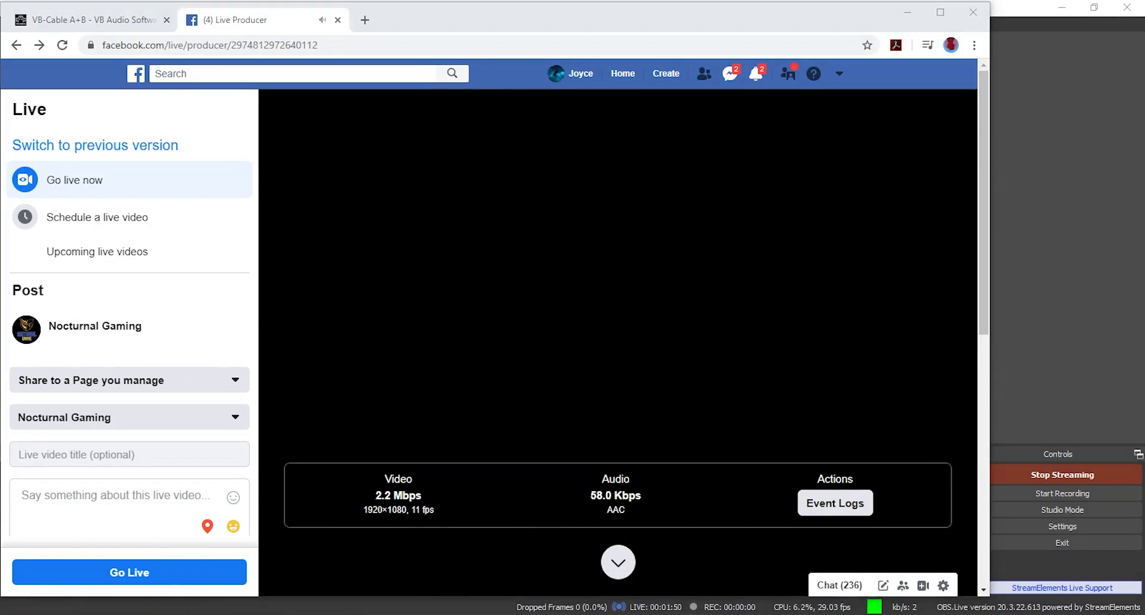
{"action": "left_click", "coordinate": [557, 536]}
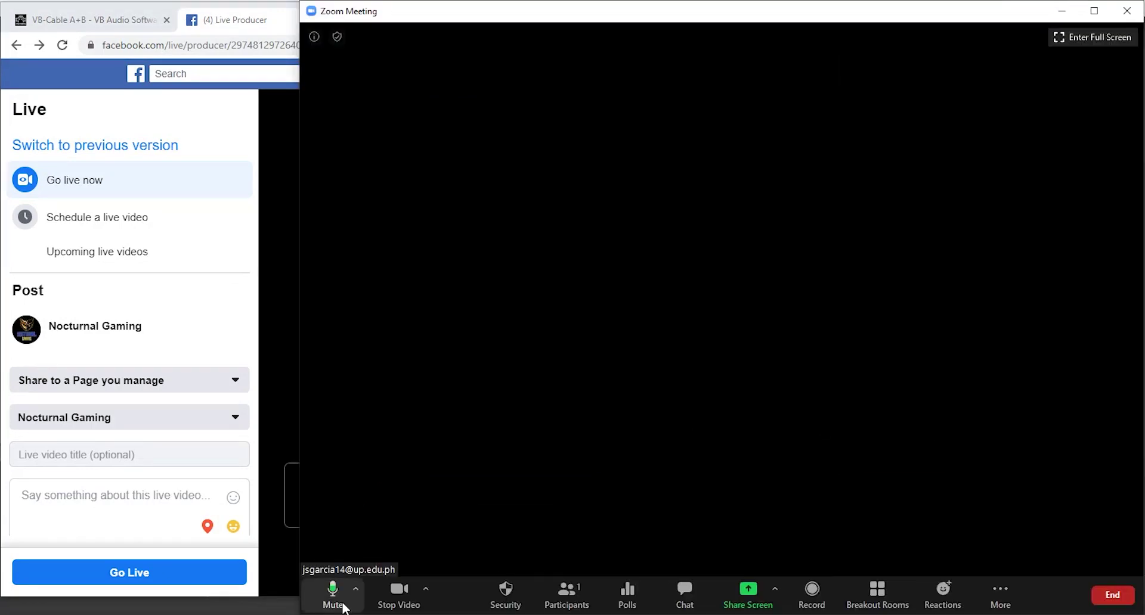